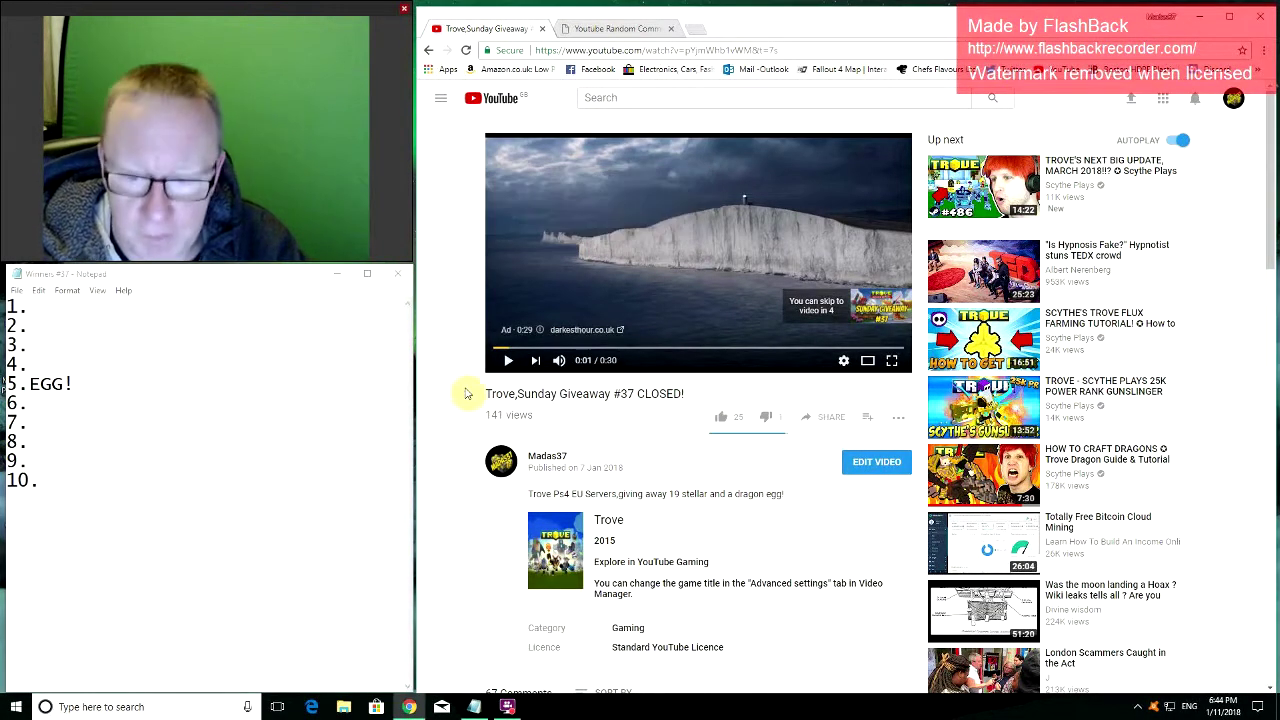
Step: Copy the web address of the Trove Sunday Giveaway #37 CLOSED! video
left_click(789, 50)
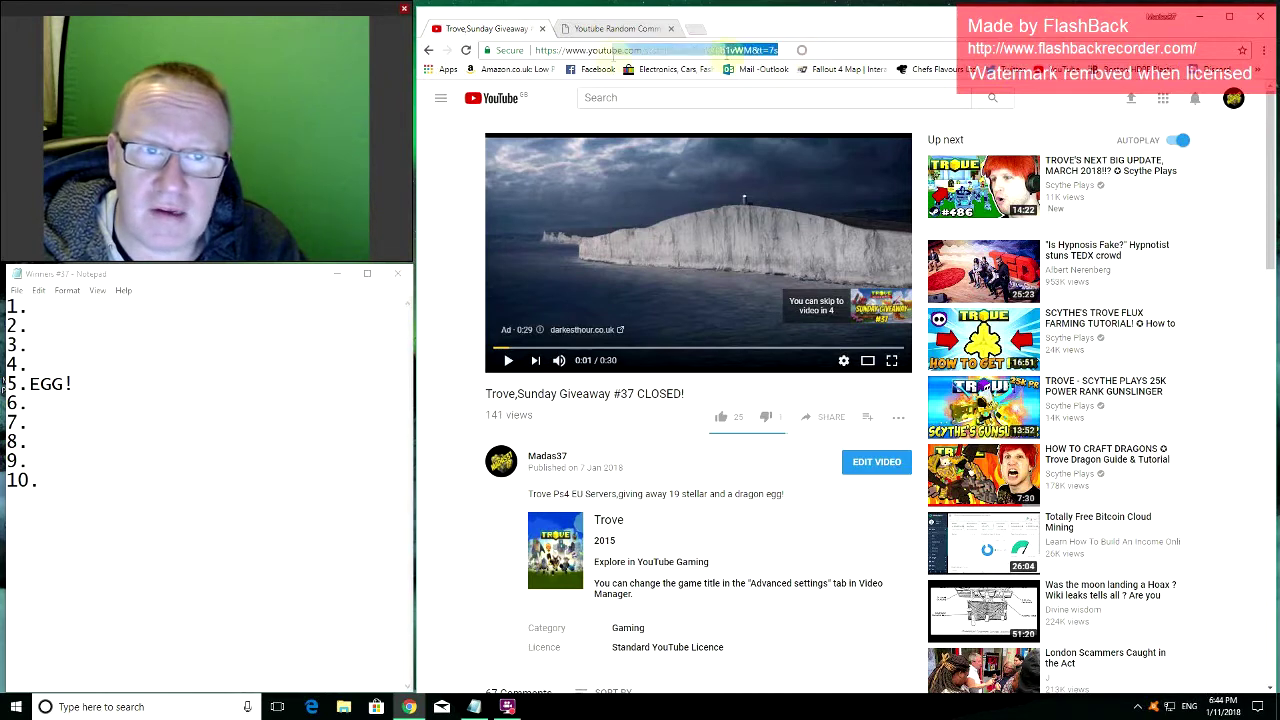
right_click(605, 50)
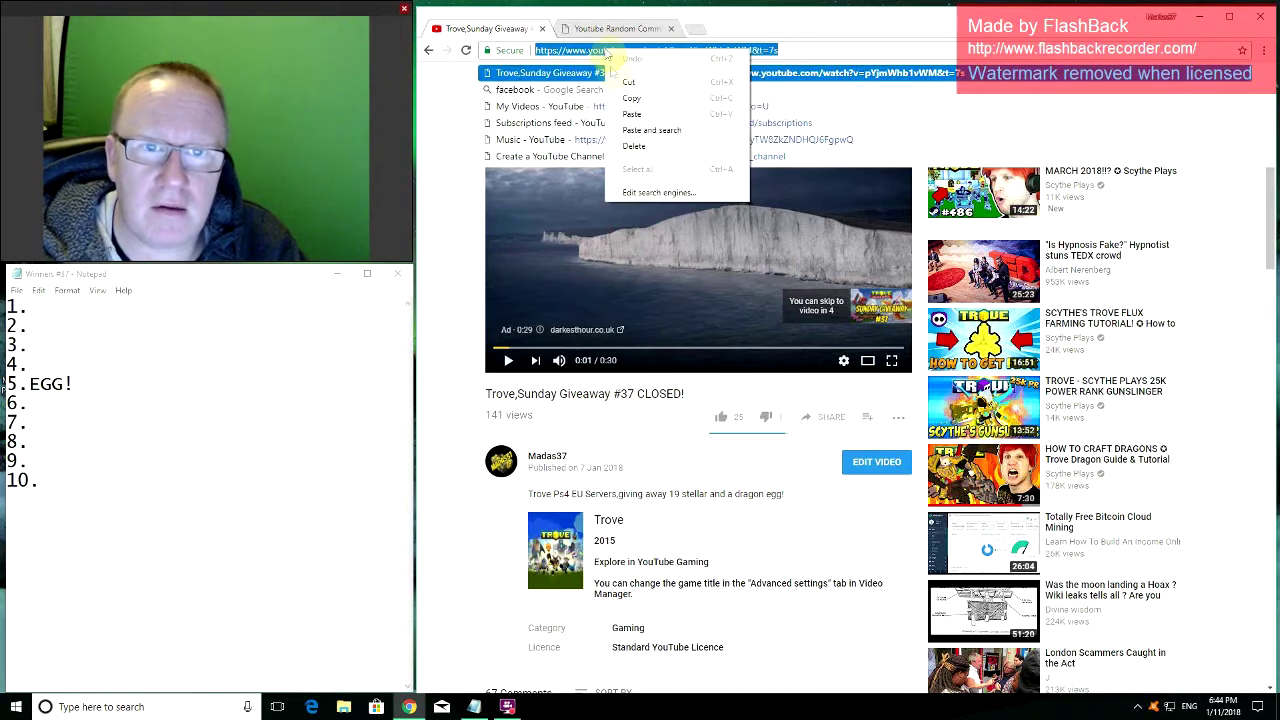
left_click(645, 100)
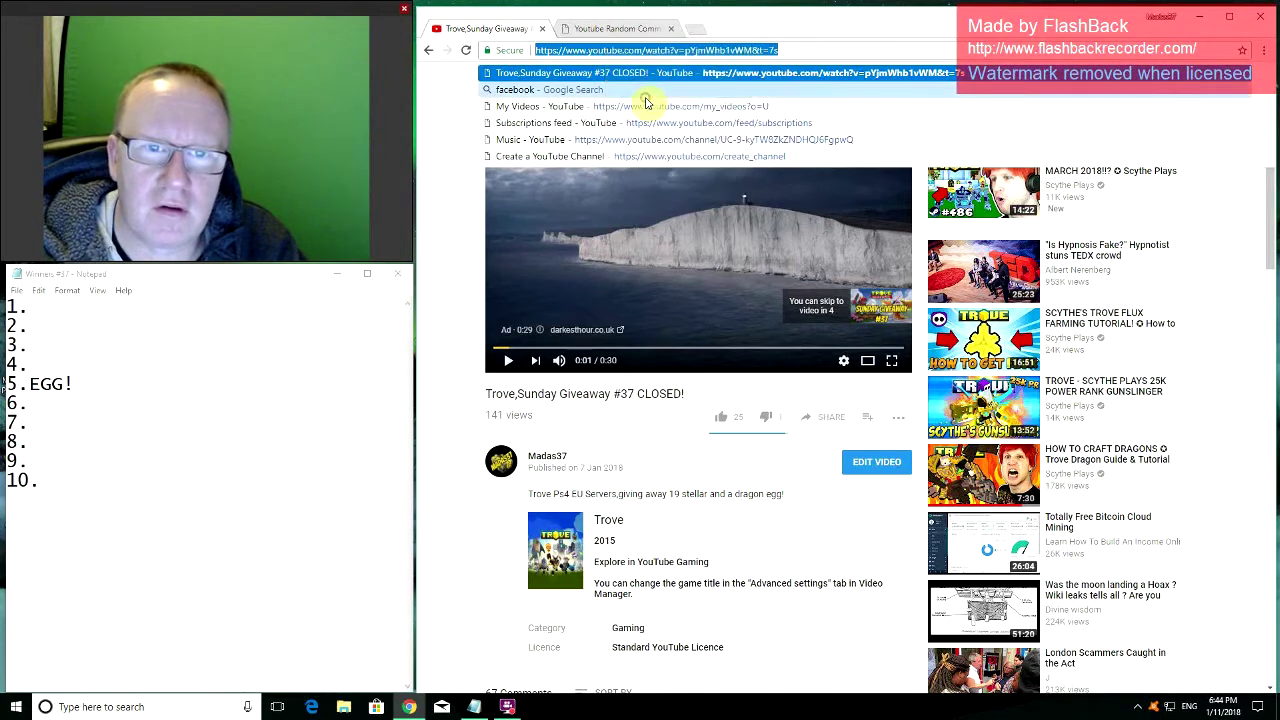
left_click(610, 27)
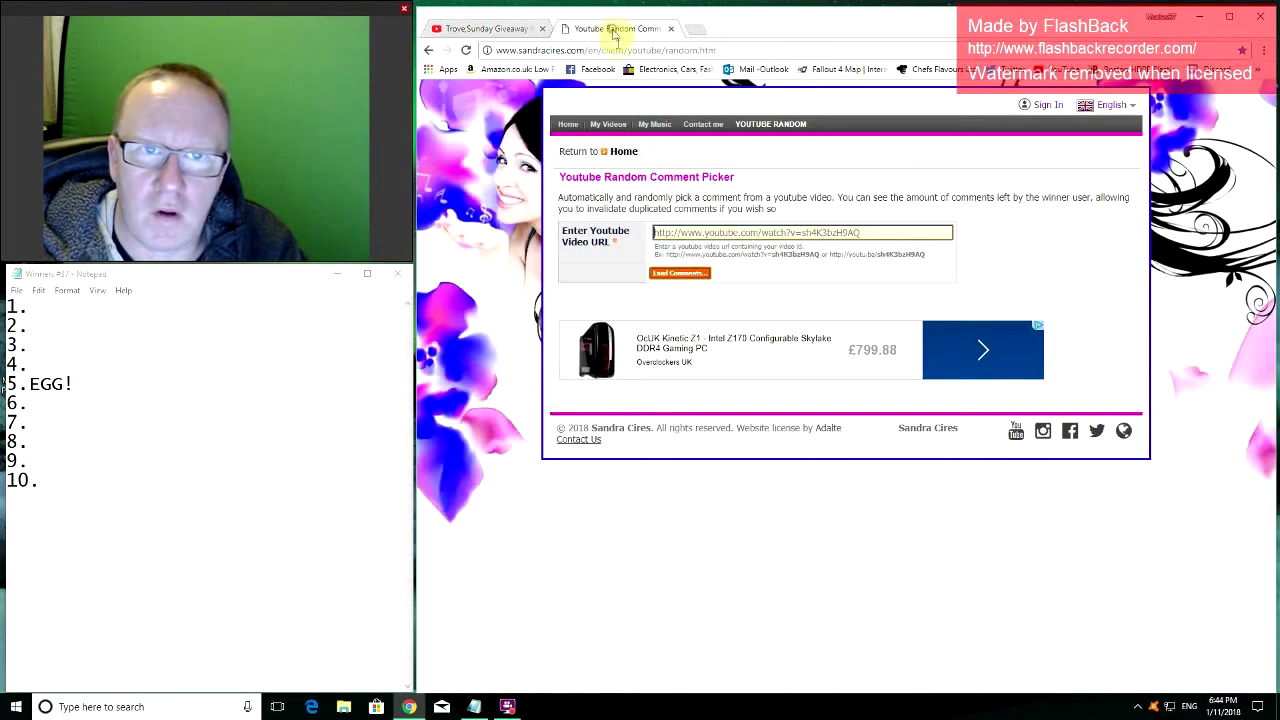
Step: Paste the giveaway video link into the picker's URL field and load its comments, giving 67 eligible users
right_click(678, 233)
left_click(729, 323)
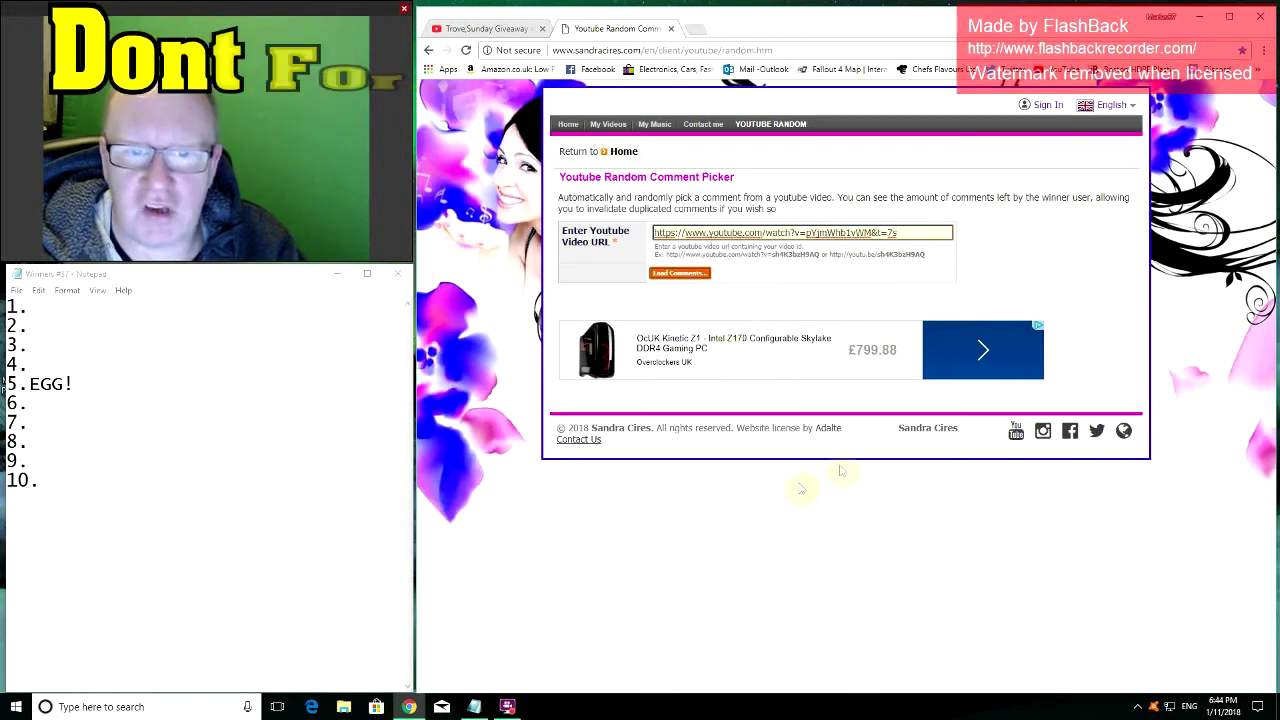
left_click(688, 273)
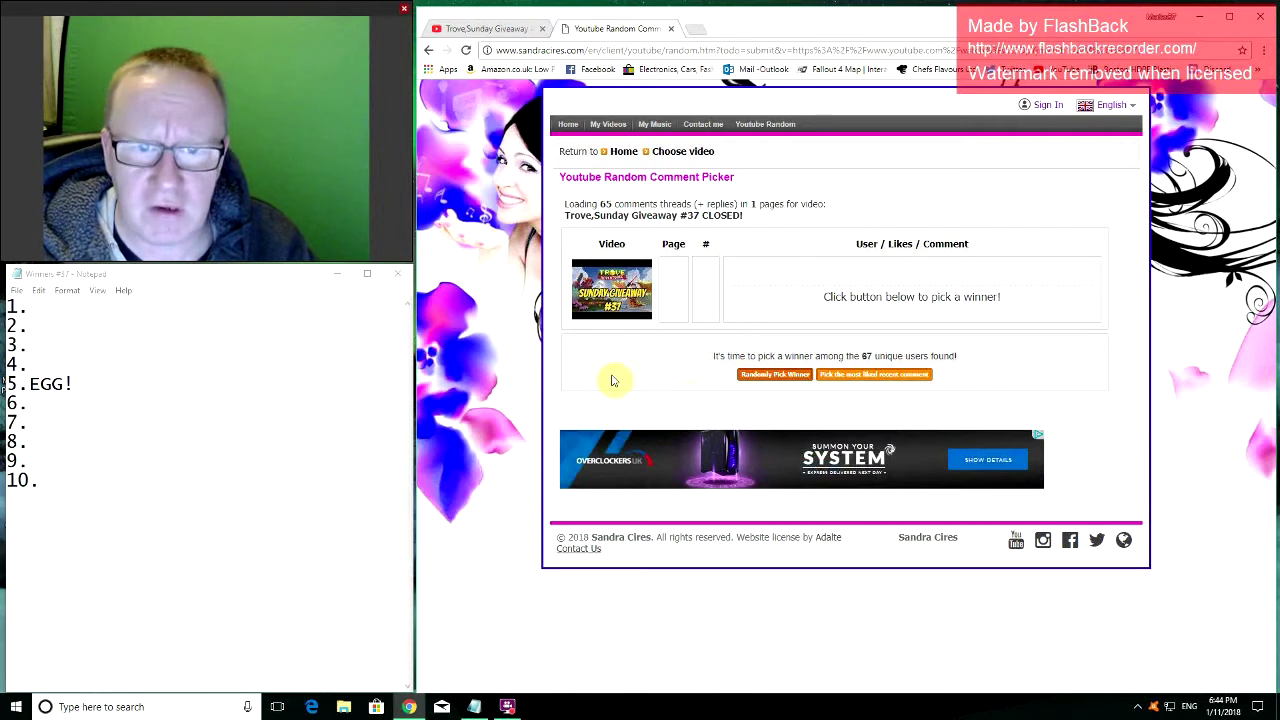
Step: Draw a random winner and paste their in-game name after 10. in the Notepad list
left_click(757, 378)
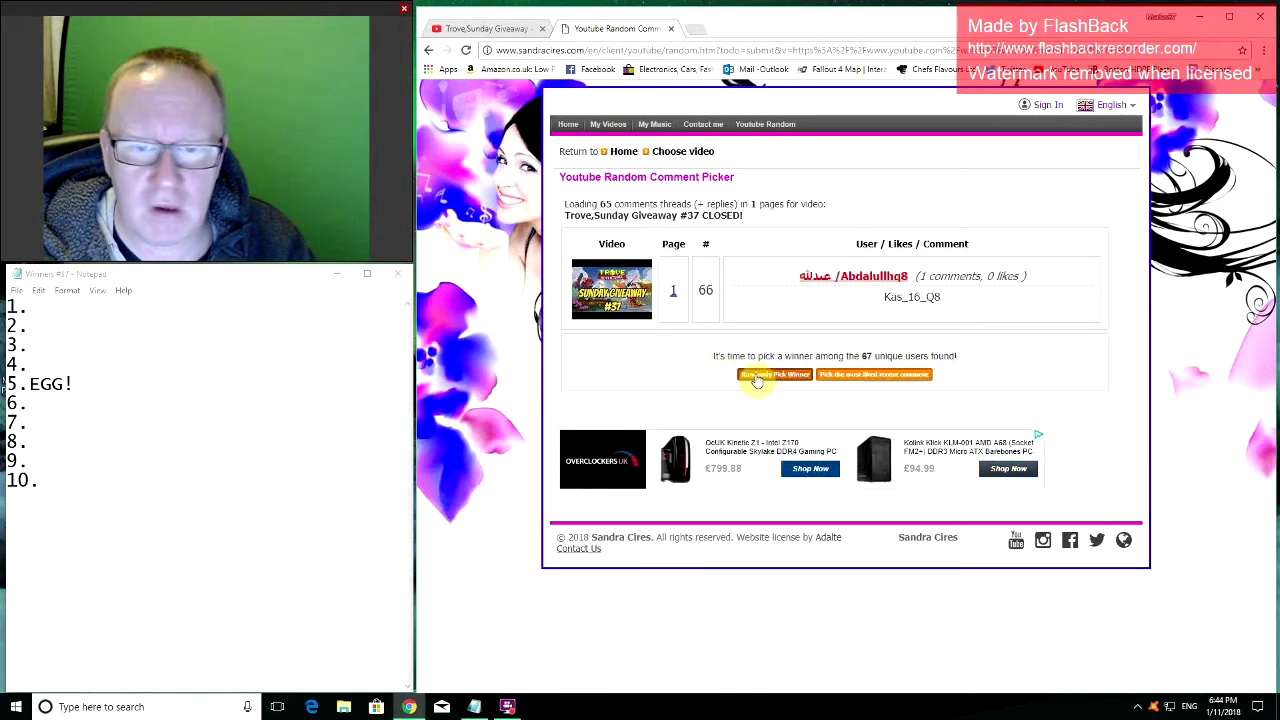
left_click_drag(975, 296, 846, 296)
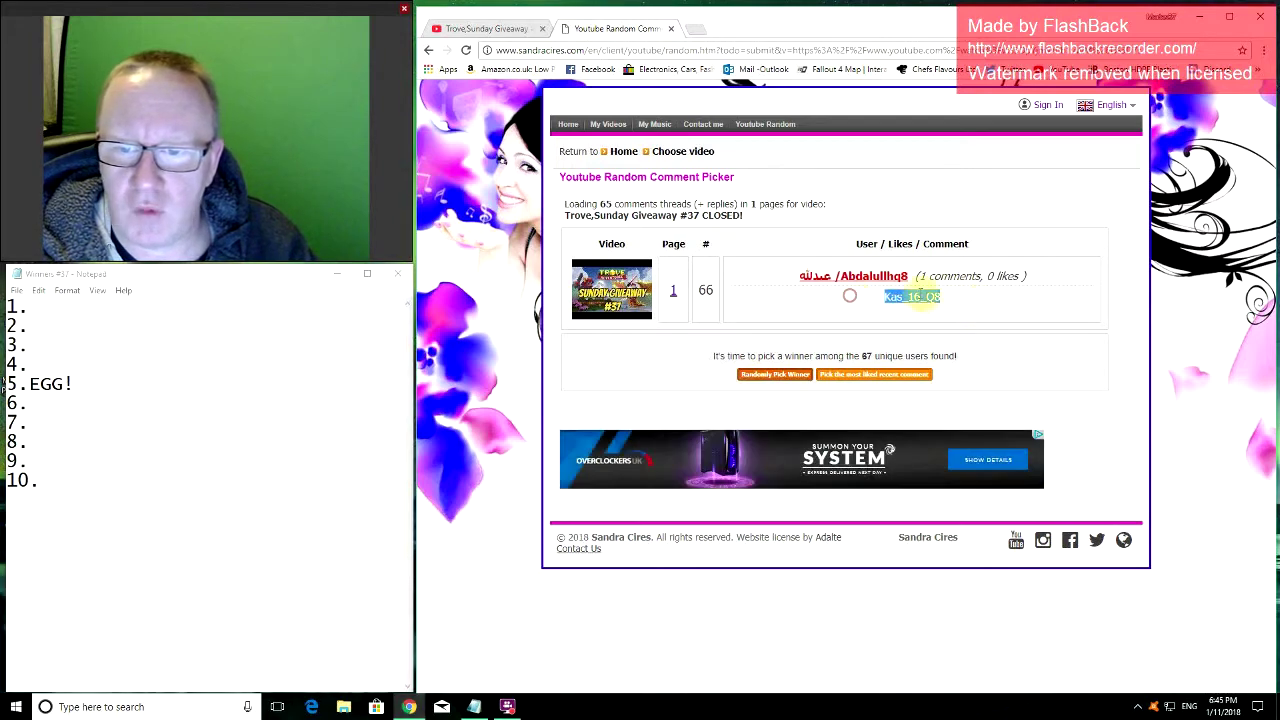
right_click(916, 298)
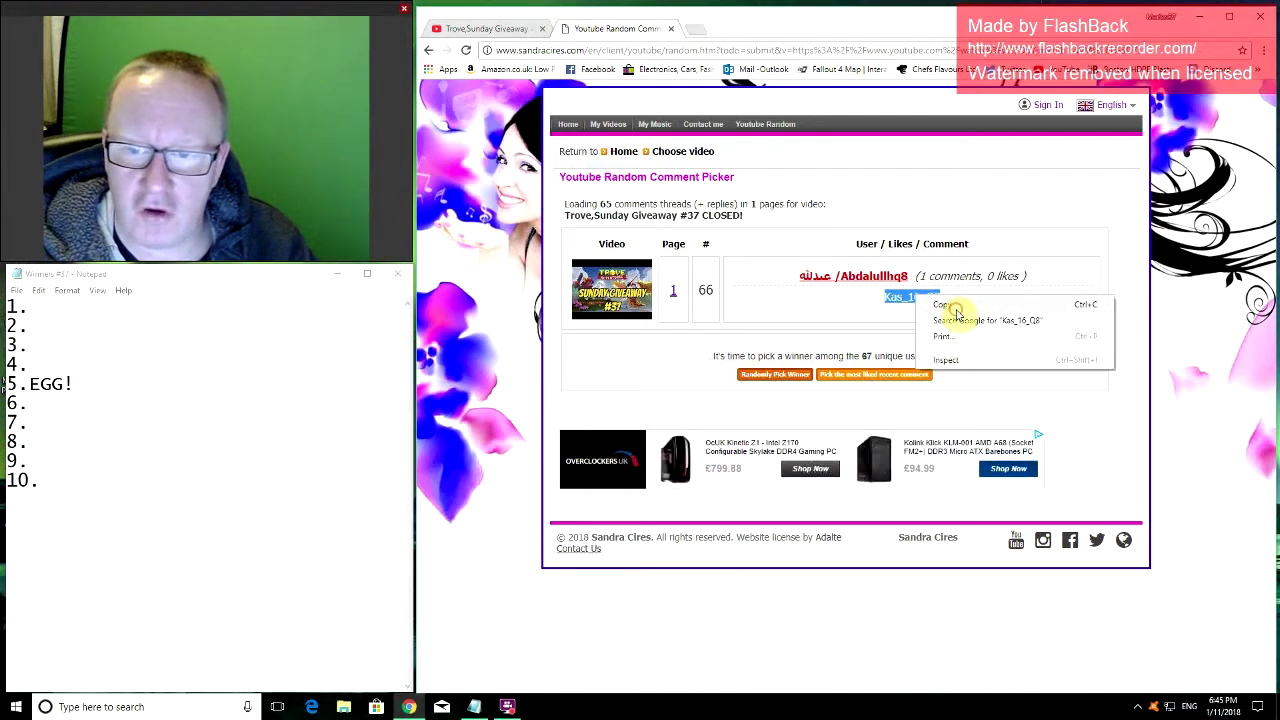
left_click(918, 304)
left_click(57, 481)
right_click(61, 486)
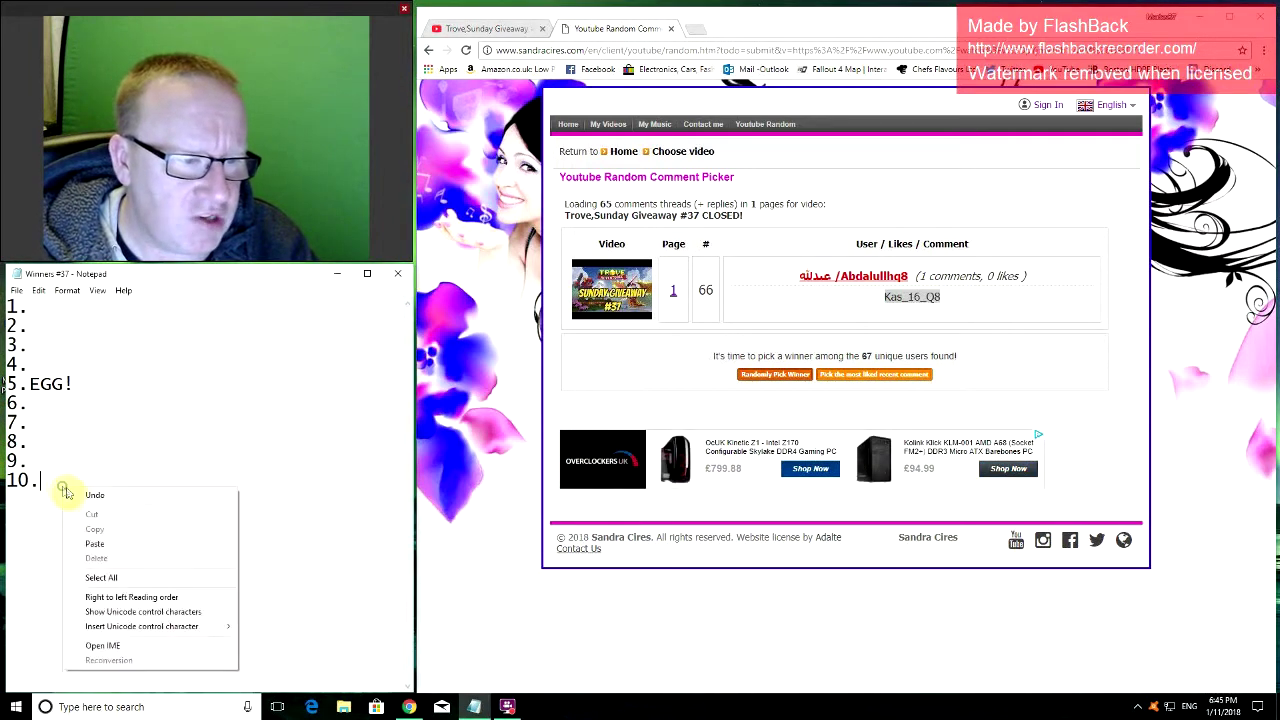
left_click(100, 544)
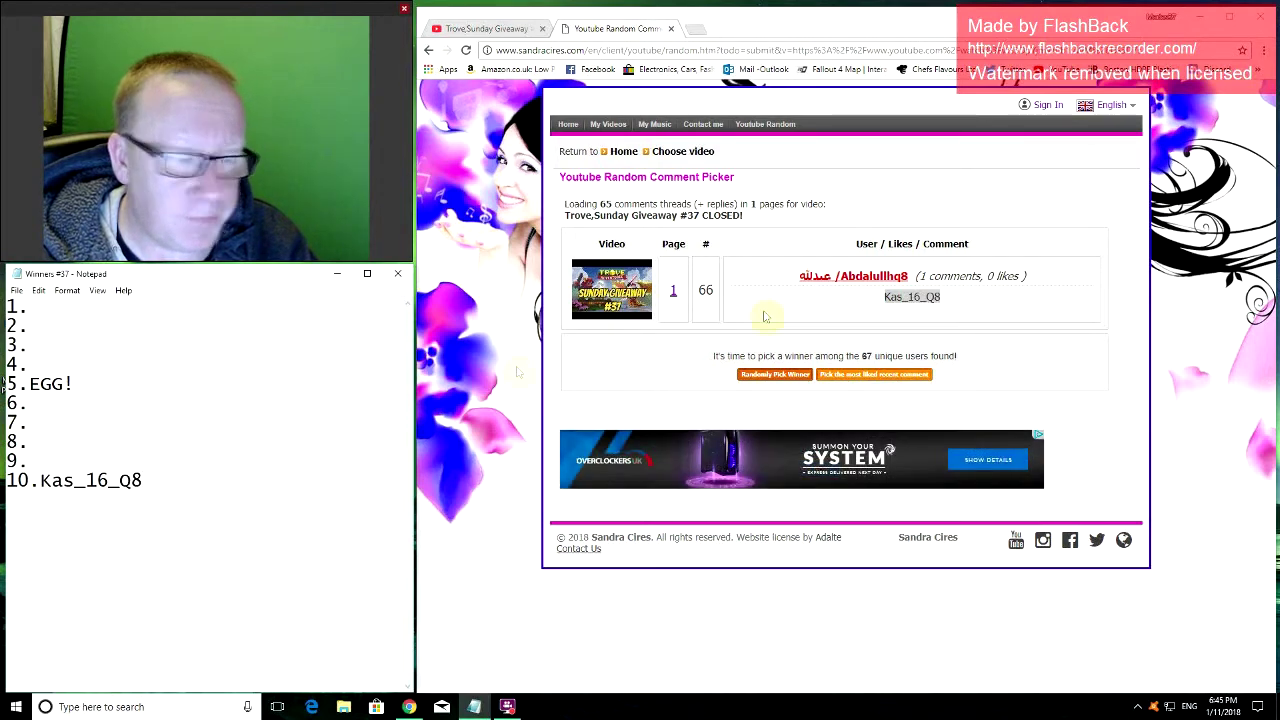
Step: Draw another random winner and paste their name into slot 9
left_click(778, 377)
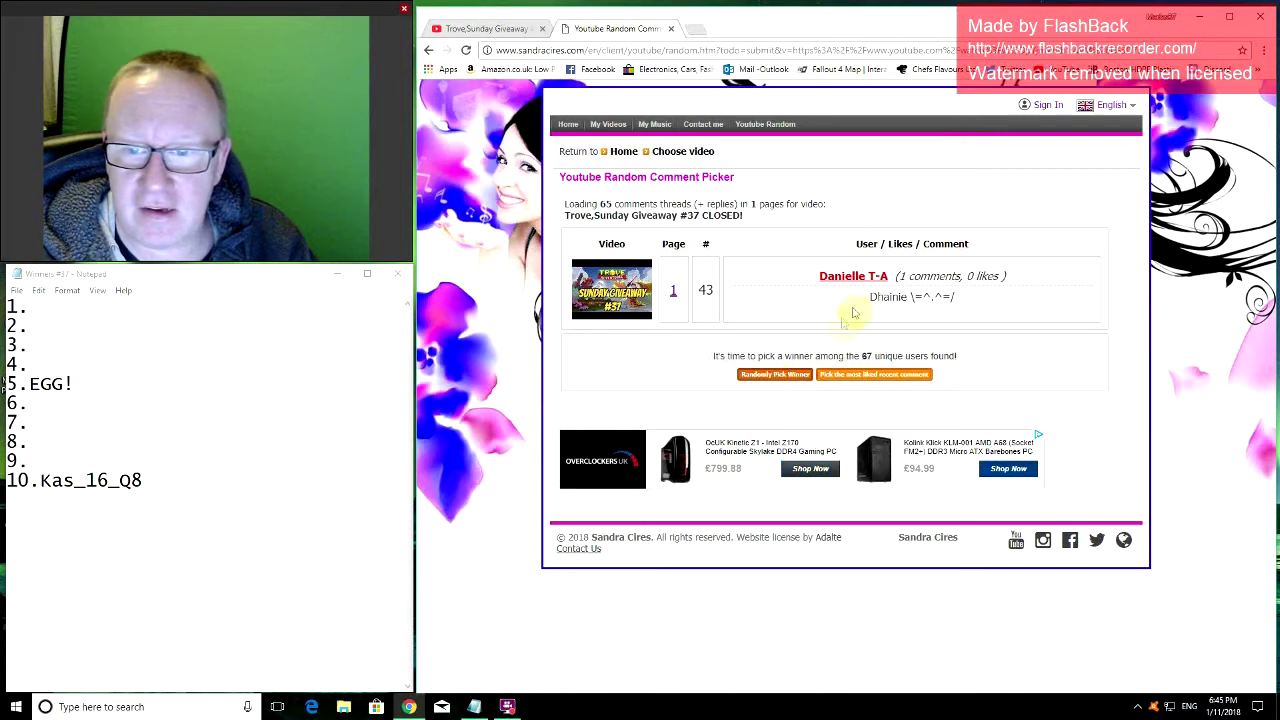
left_click_drag(866, 297, 906, 297)
right_click(897, 299)
left_click(912, 309)
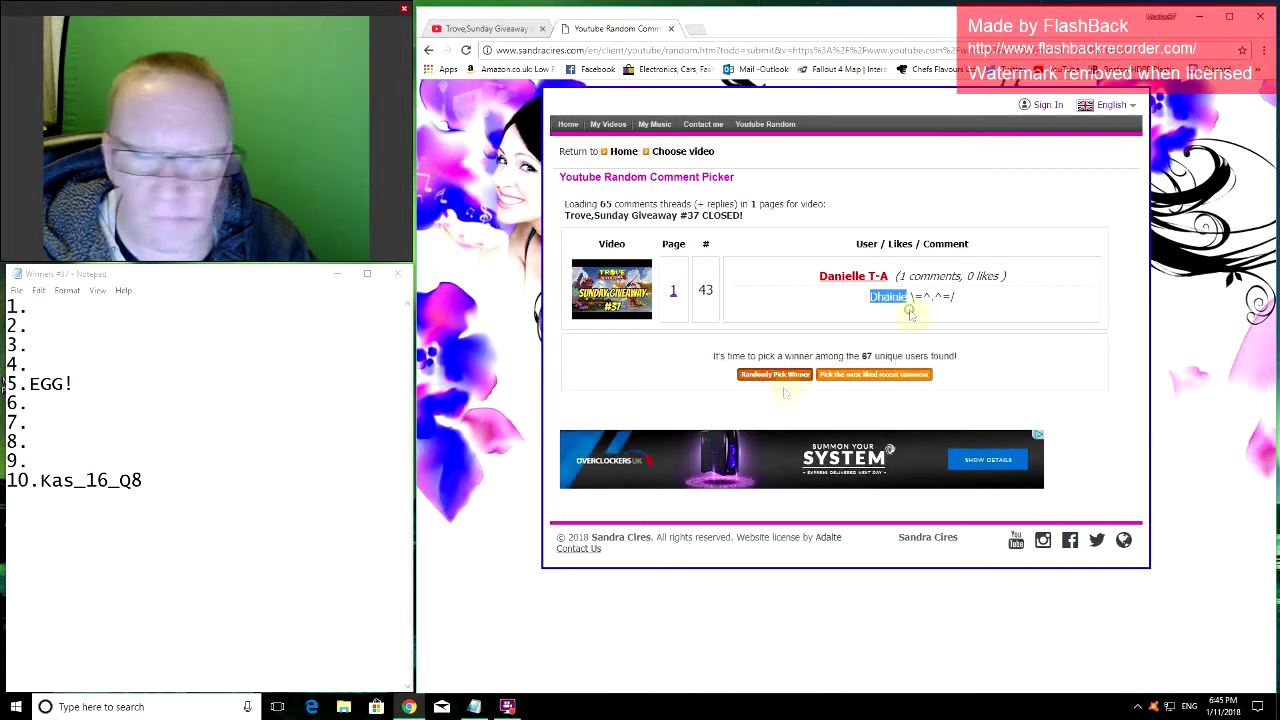
left_click(34, 462)
right_click(40, 463)
left_click(74, 524)
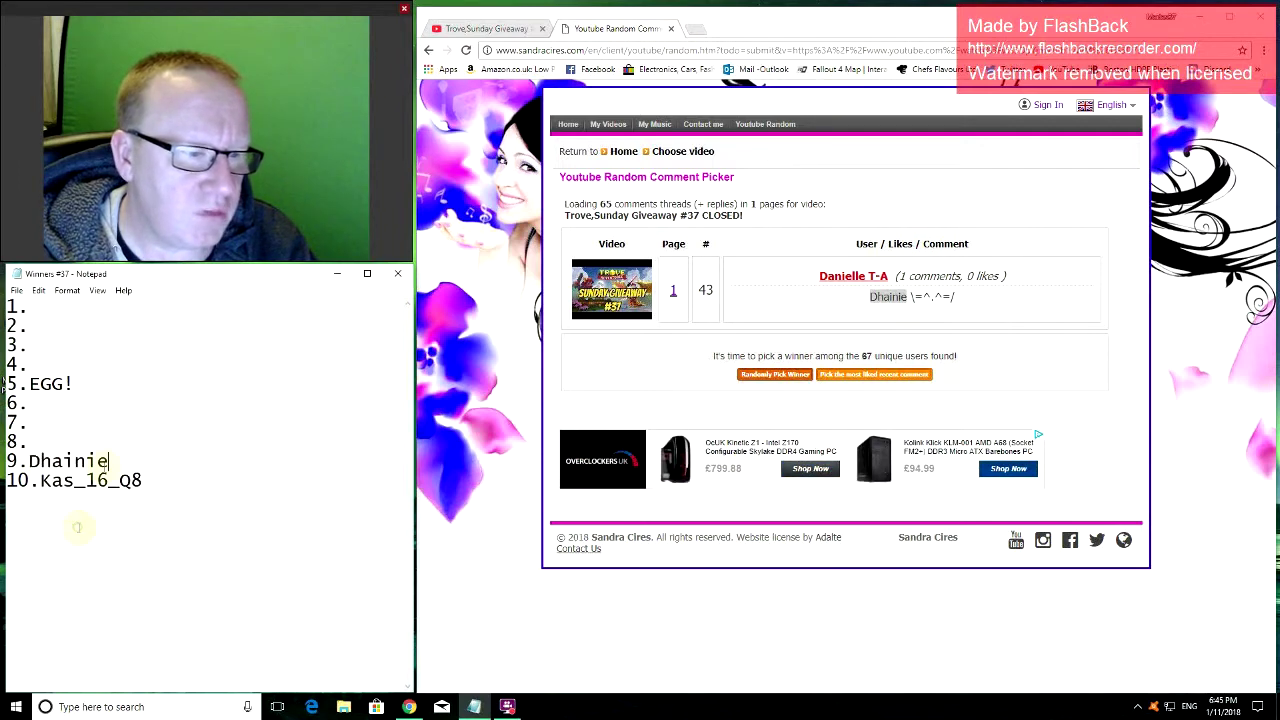
left_click(782, 377)
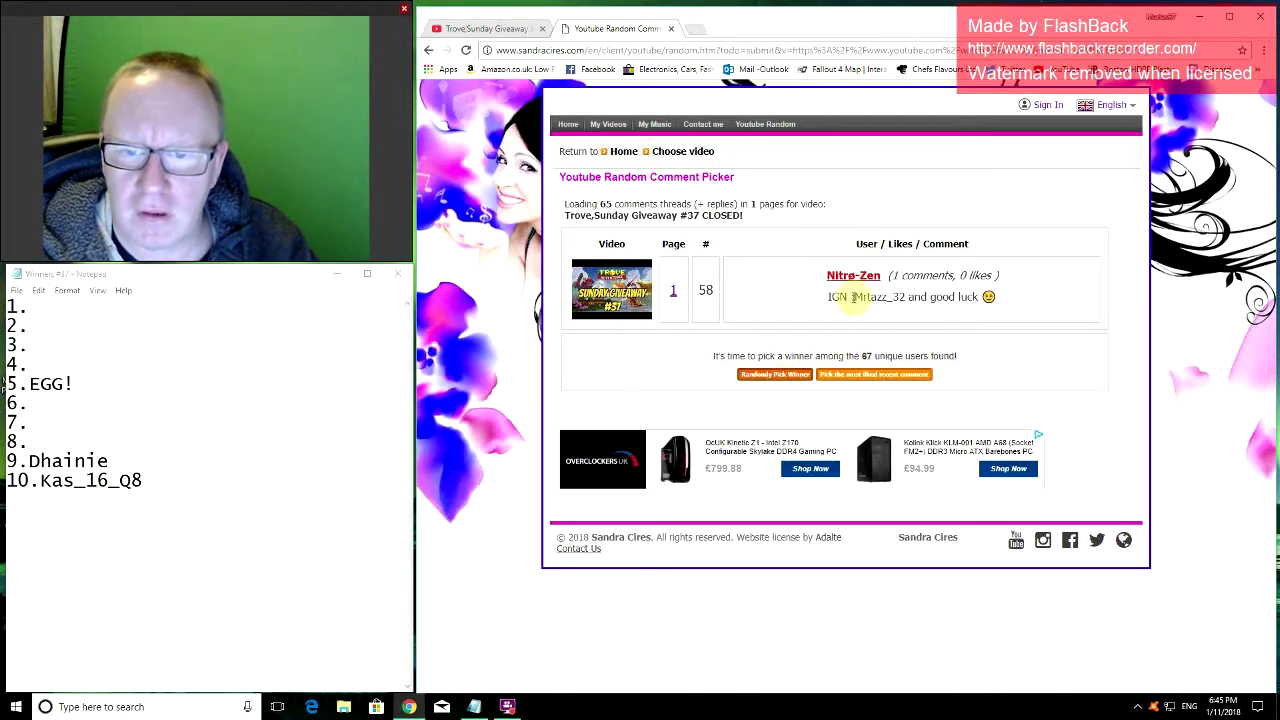
Step: Copy the drawn winner's in-game name into slot 8 of the list
left_click_drag(851, 297, 906, 299)
left_click(872, 320)
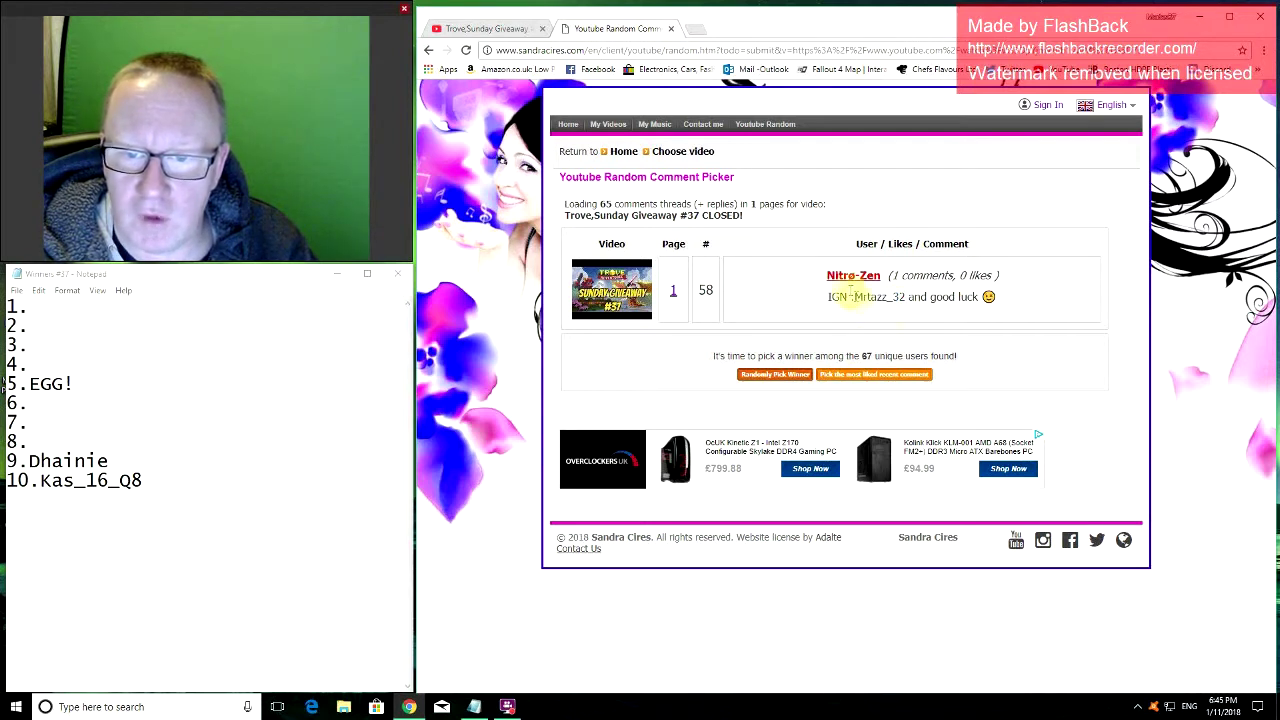
left_click_drag(855, 297, 897, 299)
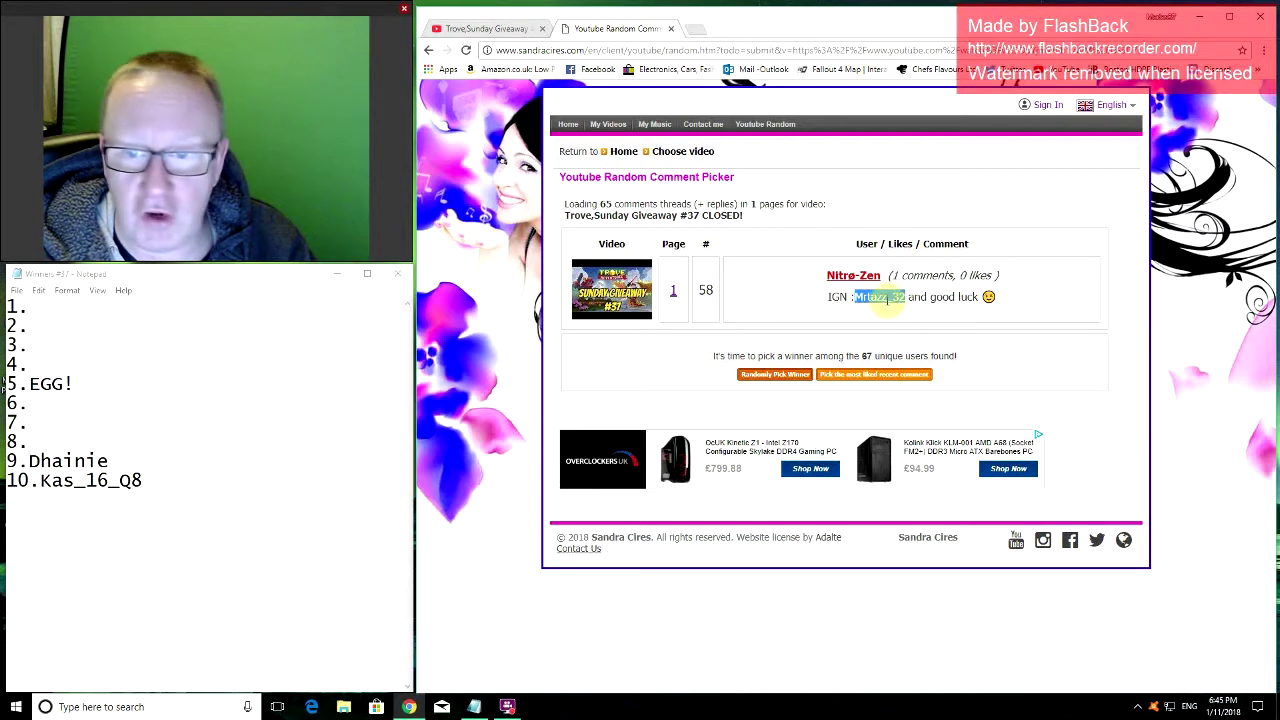
right_click(886, 299)
left_click(912, 314)
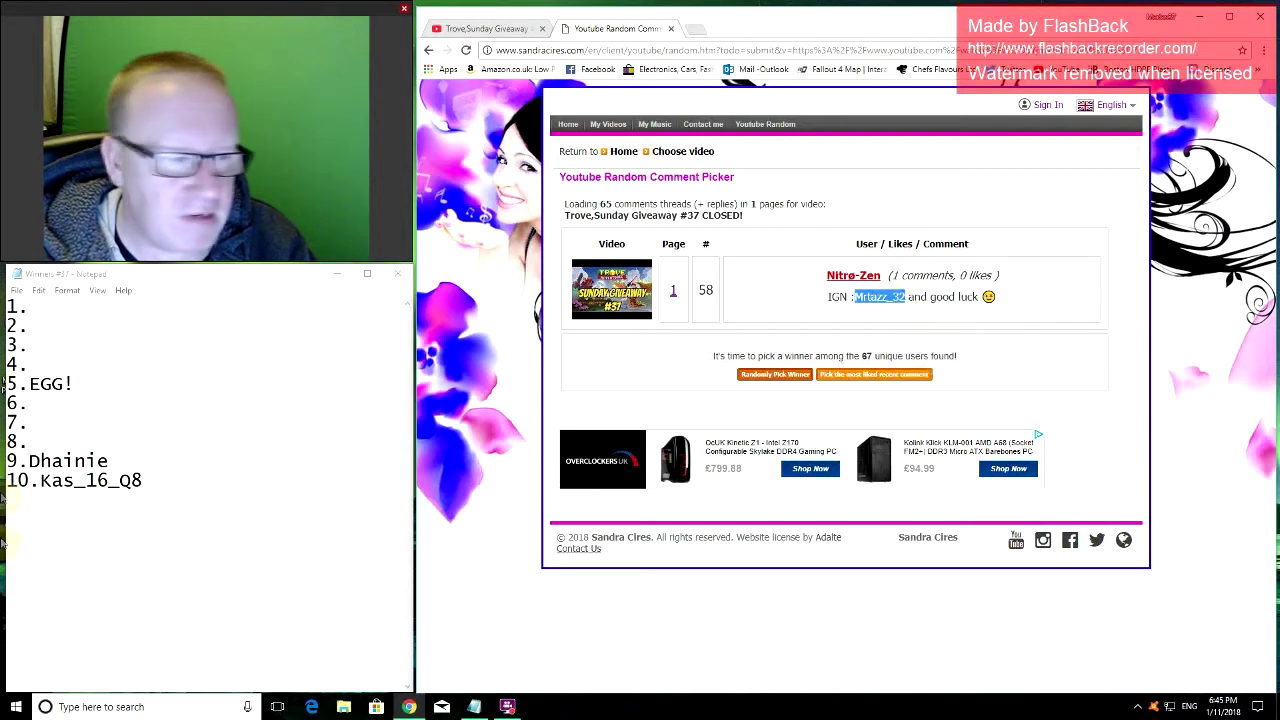
left_click(38, 443)
right_click(48, 446)
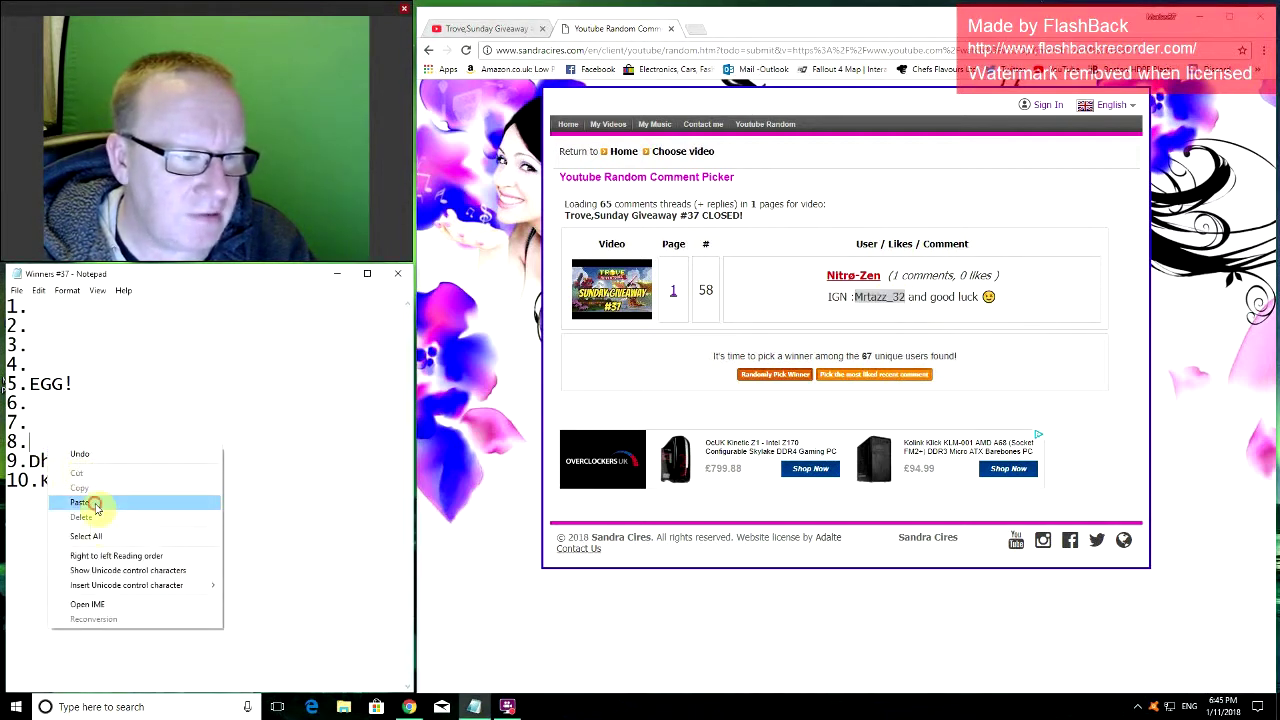
left_click(95, 503)
Step: Draw a new winner and paste their name into slot 7
left_click(777, 376)
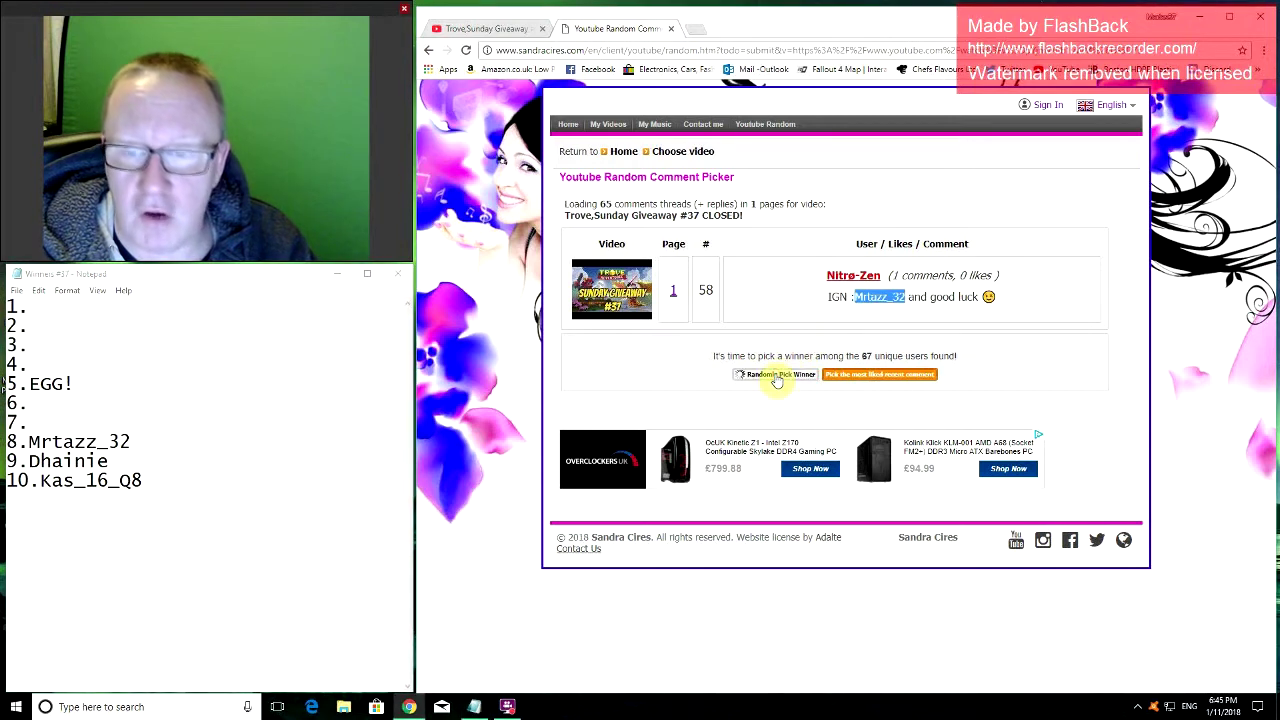
mouse_move(980, 298)
left_mouse_down()
mouse_move(900, 315)
mouse_move(882, 300)
left_mouse_up()
right_click(914, 299)
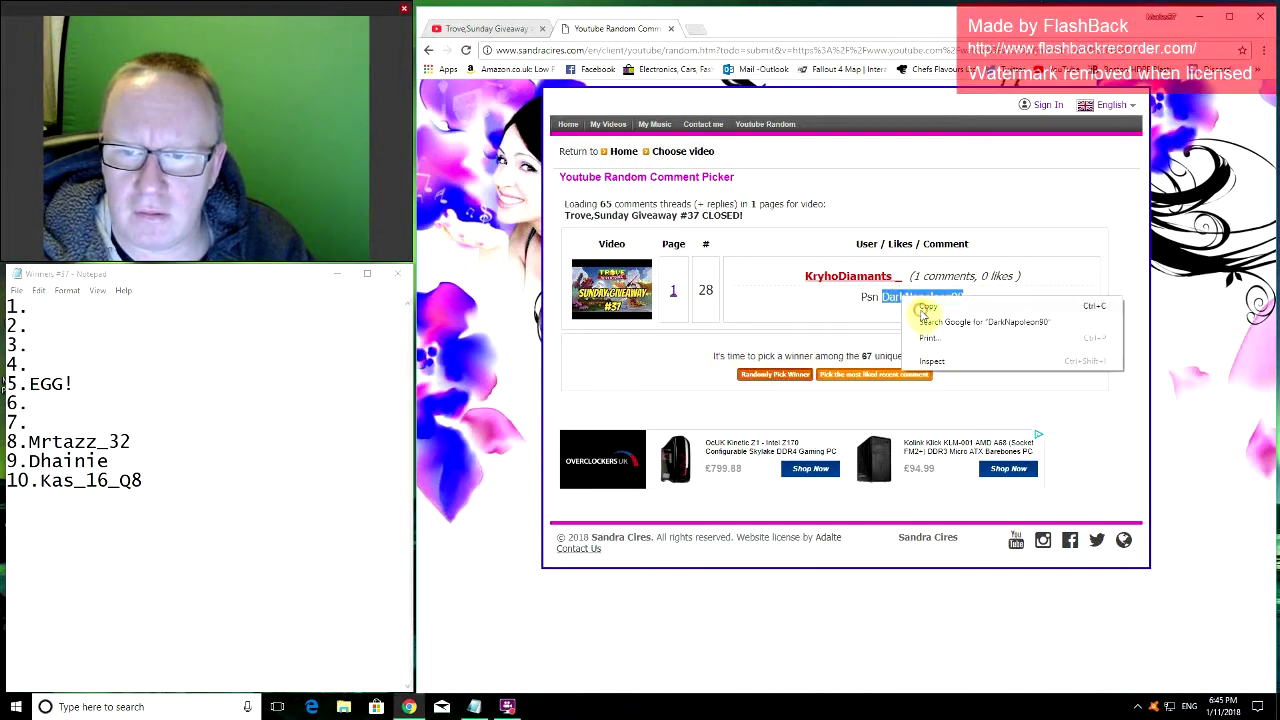
left_click(926, 307)
left_click(58, 423)
right_click(60, 424)
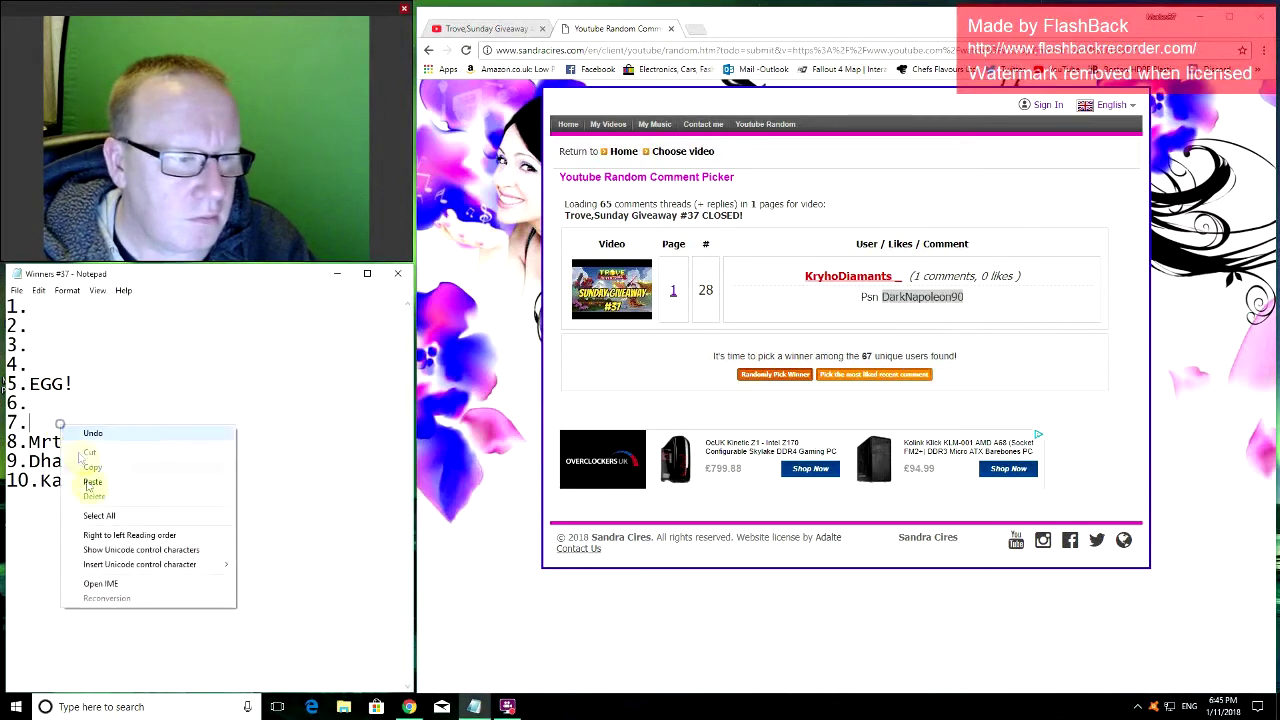
left_click(90, 483)
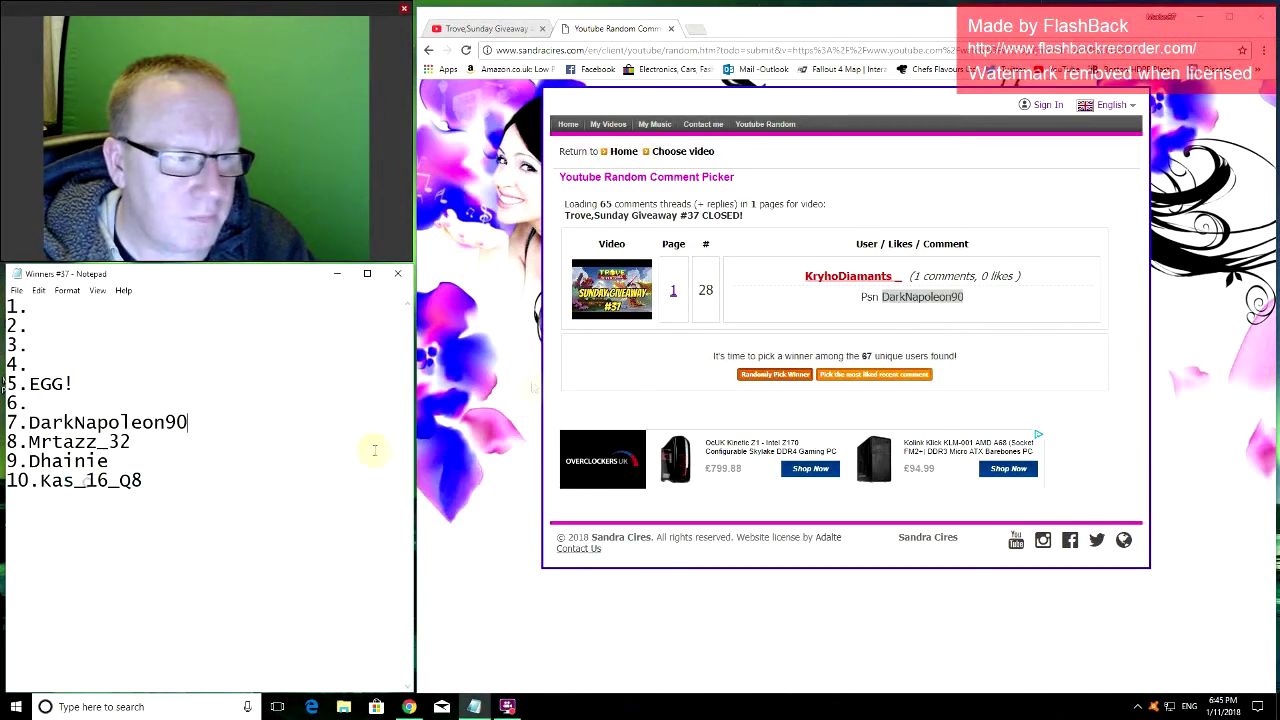
Step: Draw another winner and put their name into slot 6
left_click(770, 376)
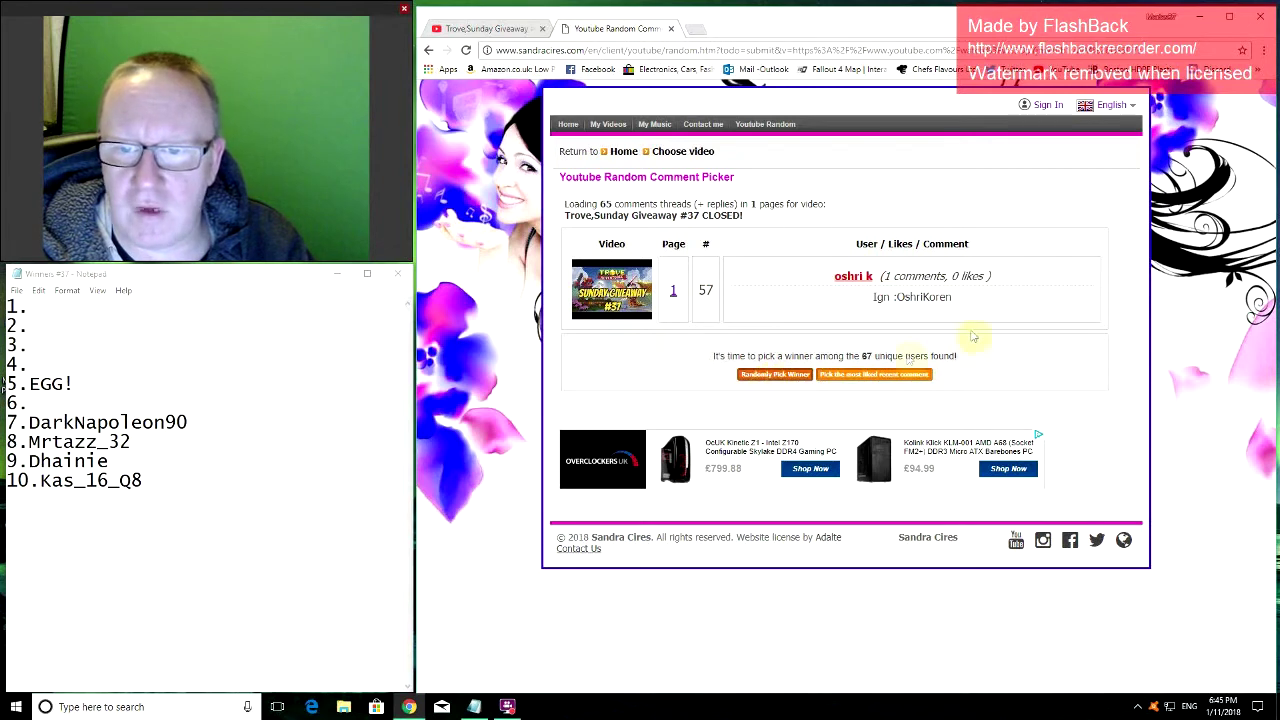
left_click_drag(964, 298, 905, 310)
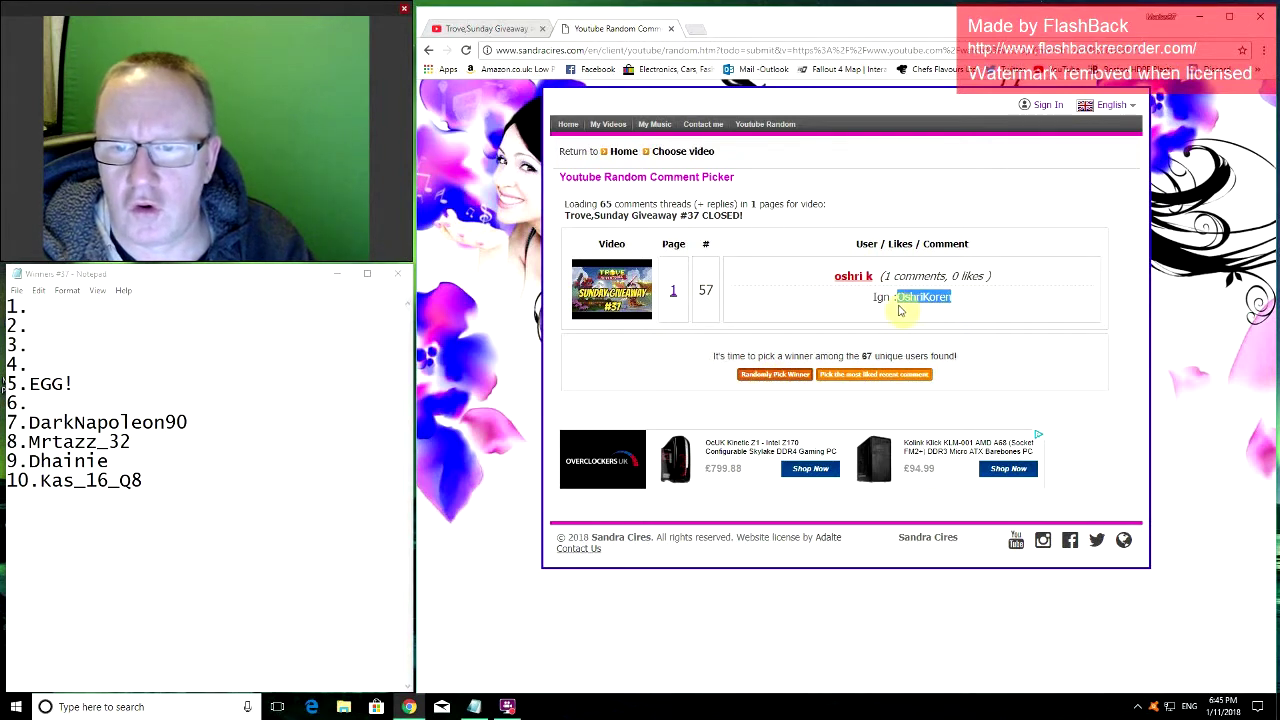
right_click(900, 304)
left_click(930, 309)
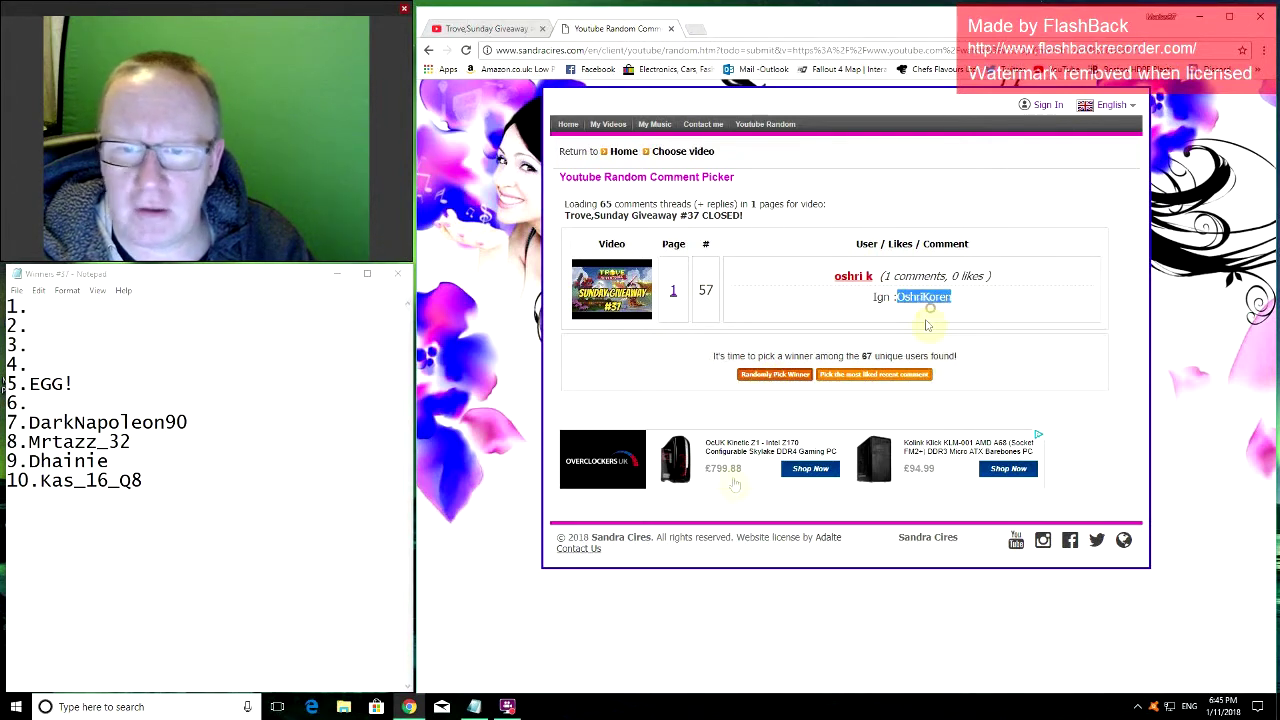
left_click(61, 525)
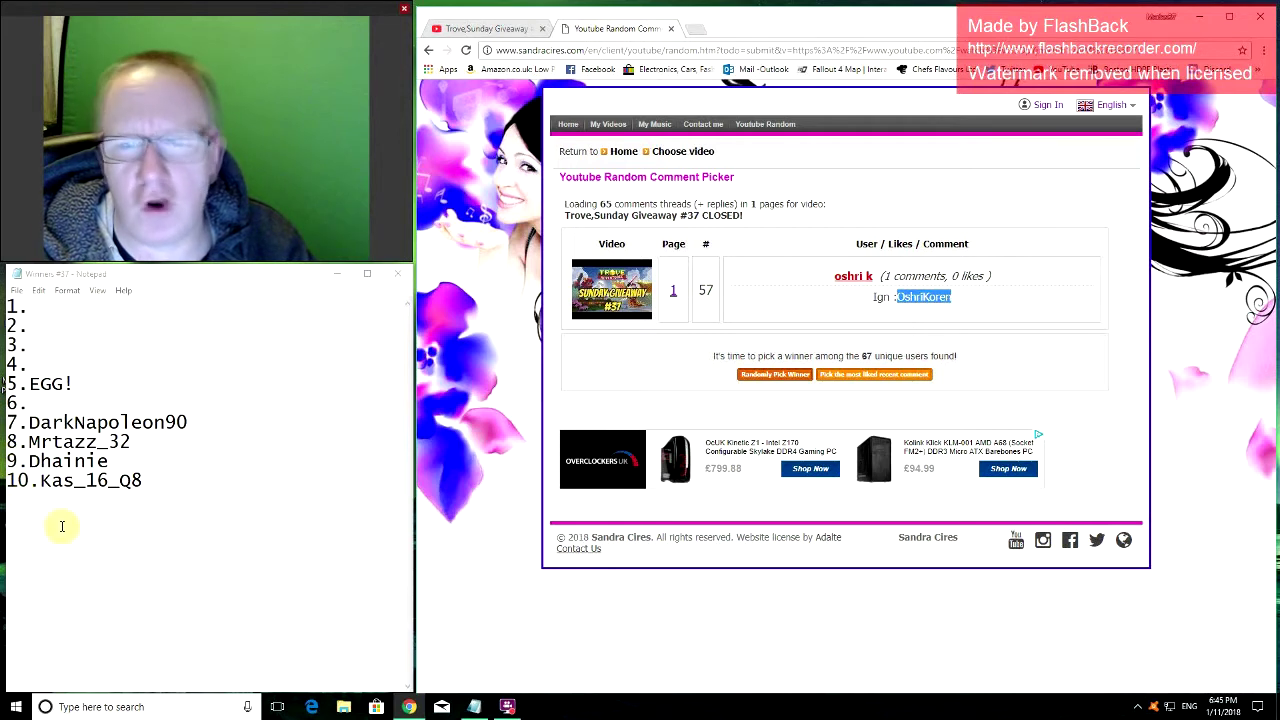
right_click(43, 405)
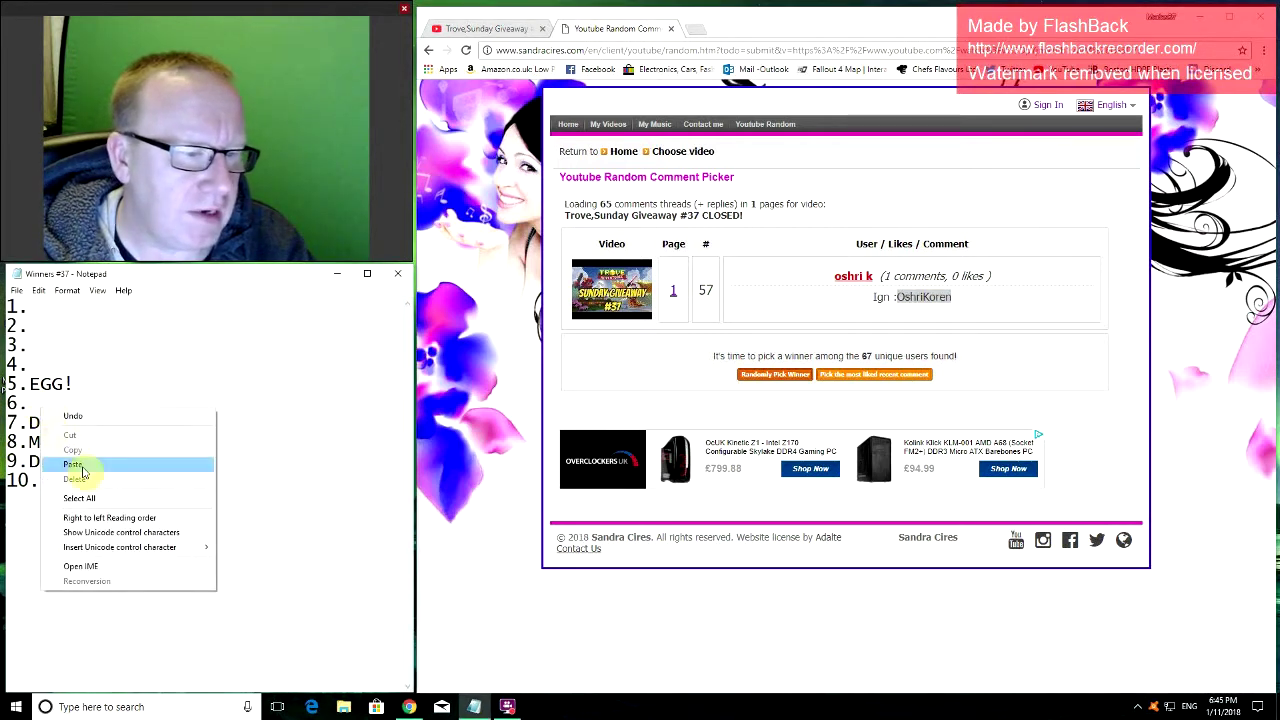
left_click(32, 403)
right_click(32, 403)
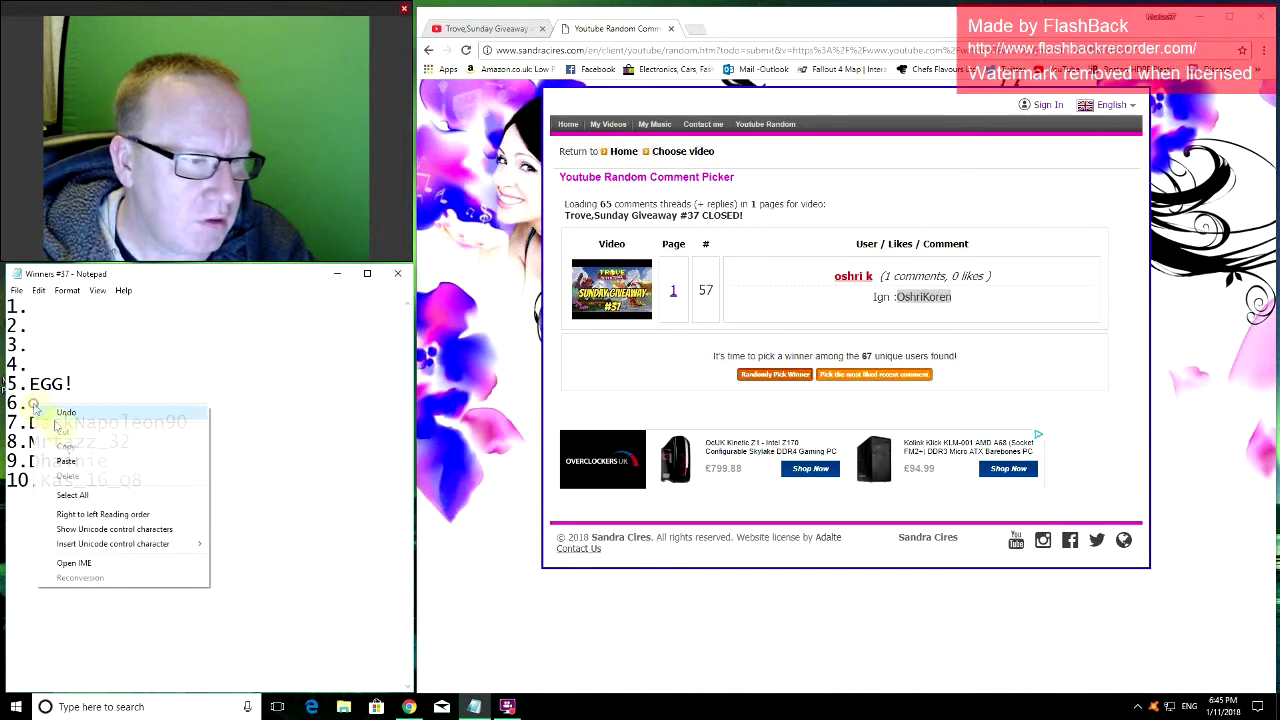
left_click(70, 457)
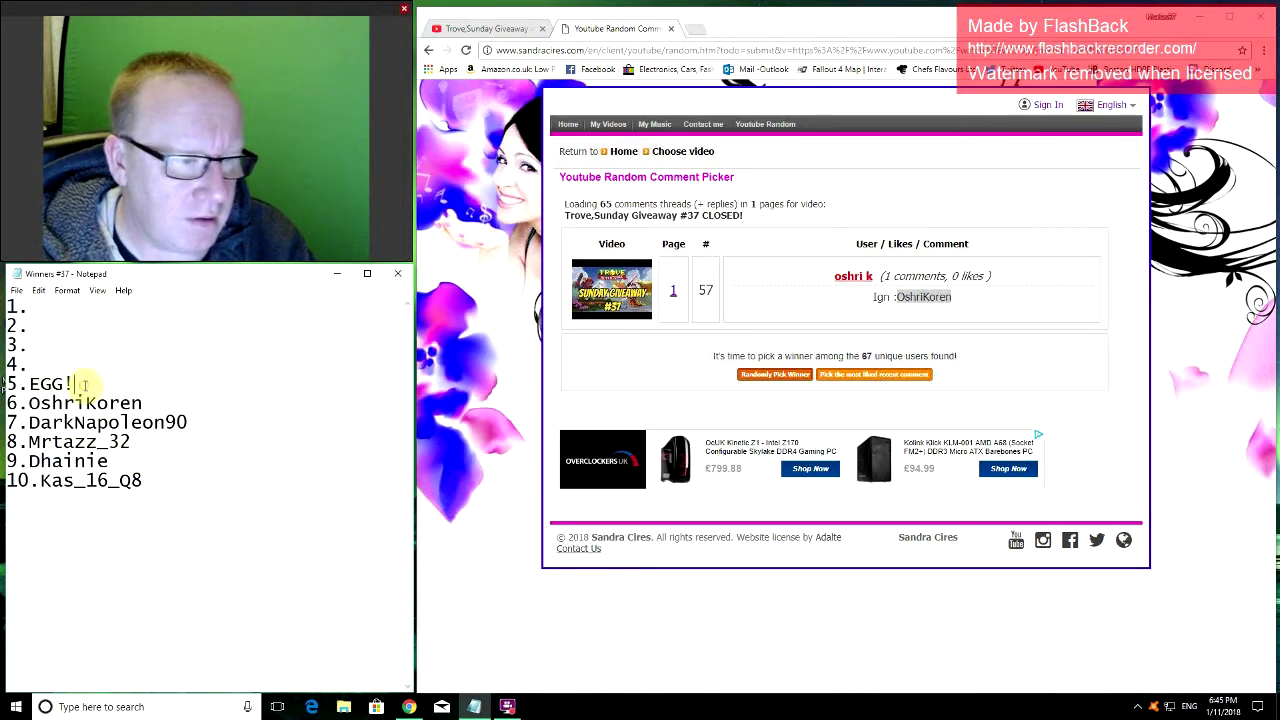
type("...")
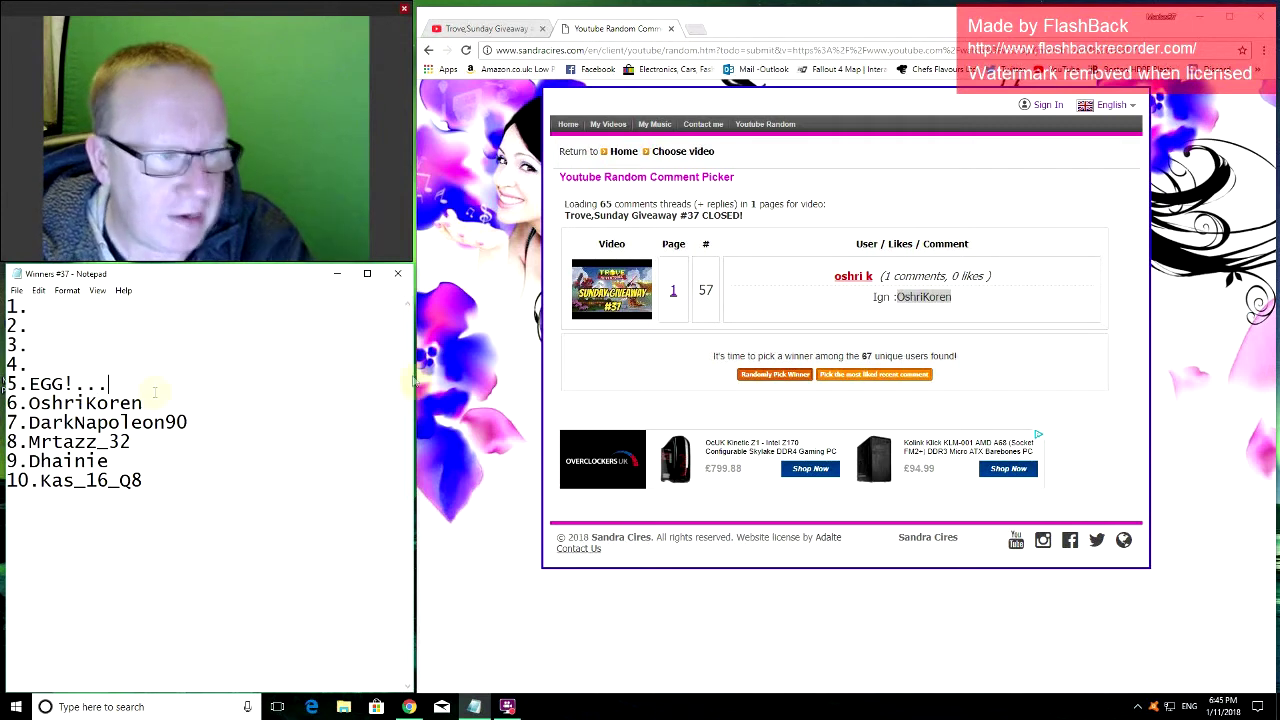
Step: Draw a new winner and paste their name into slot 5
left_click(762, 378)
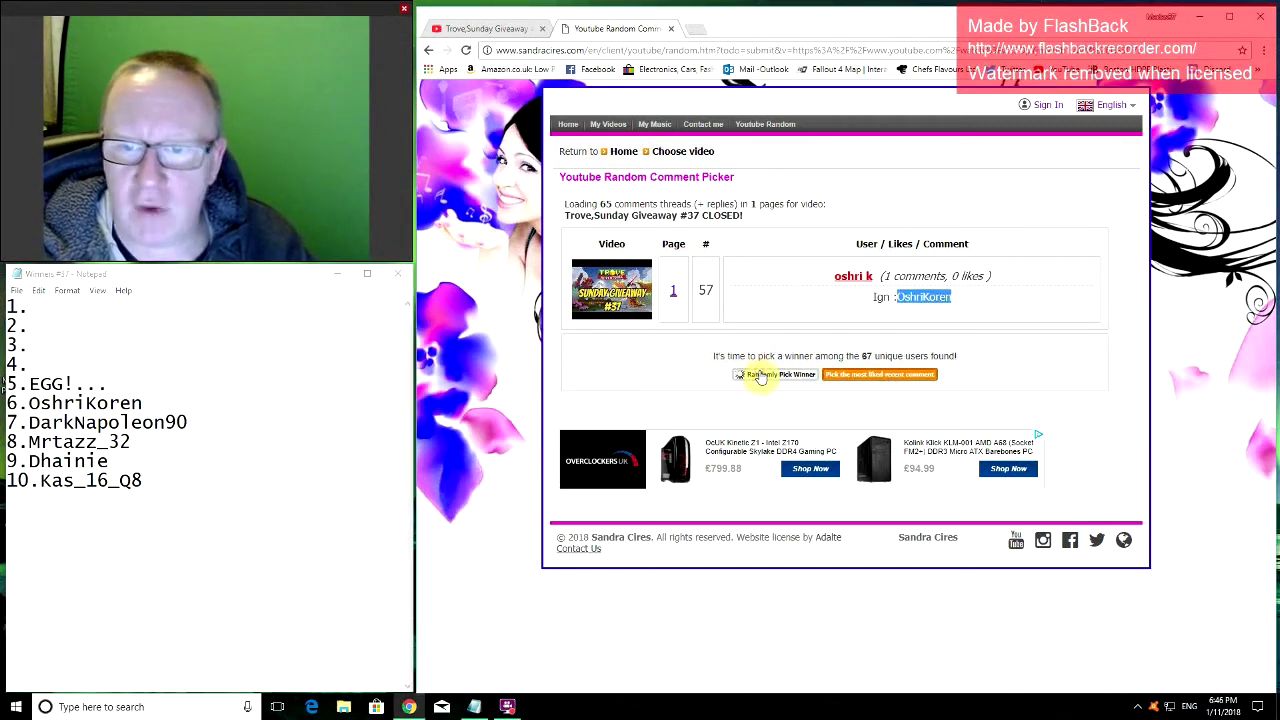
double_click(976, 300)
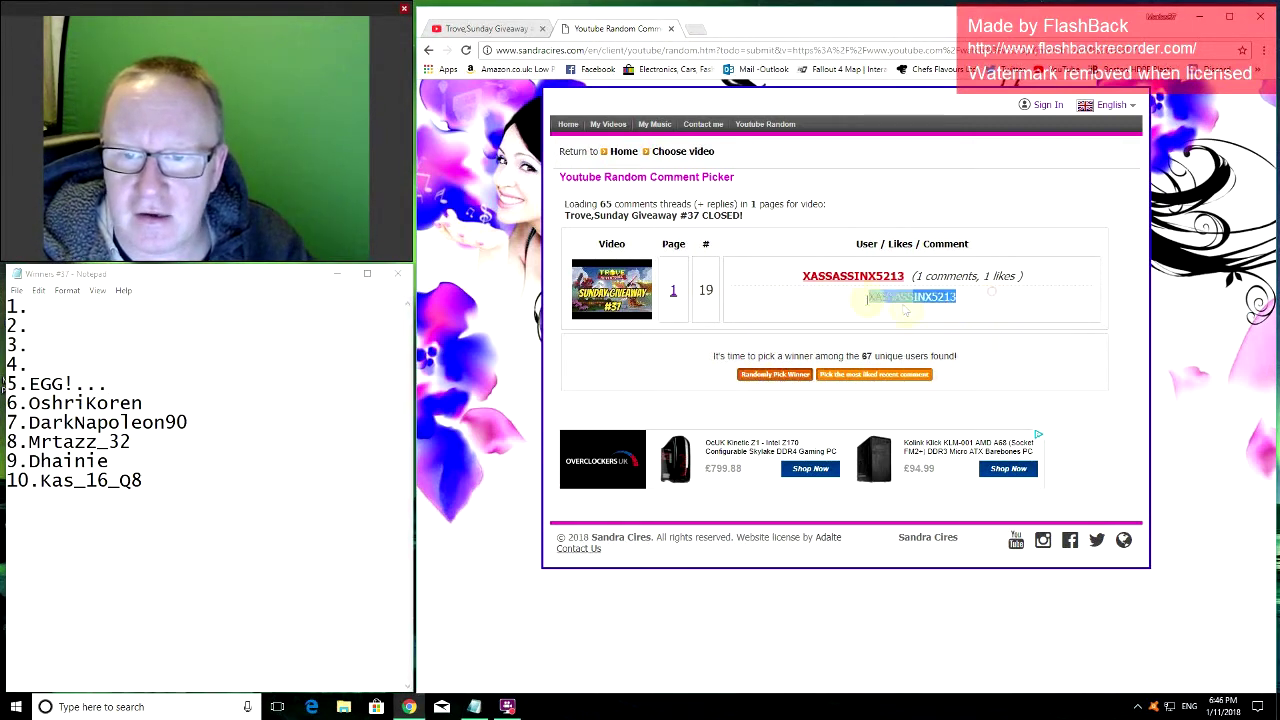
right_click(890, 299)
left_click(915, 306)
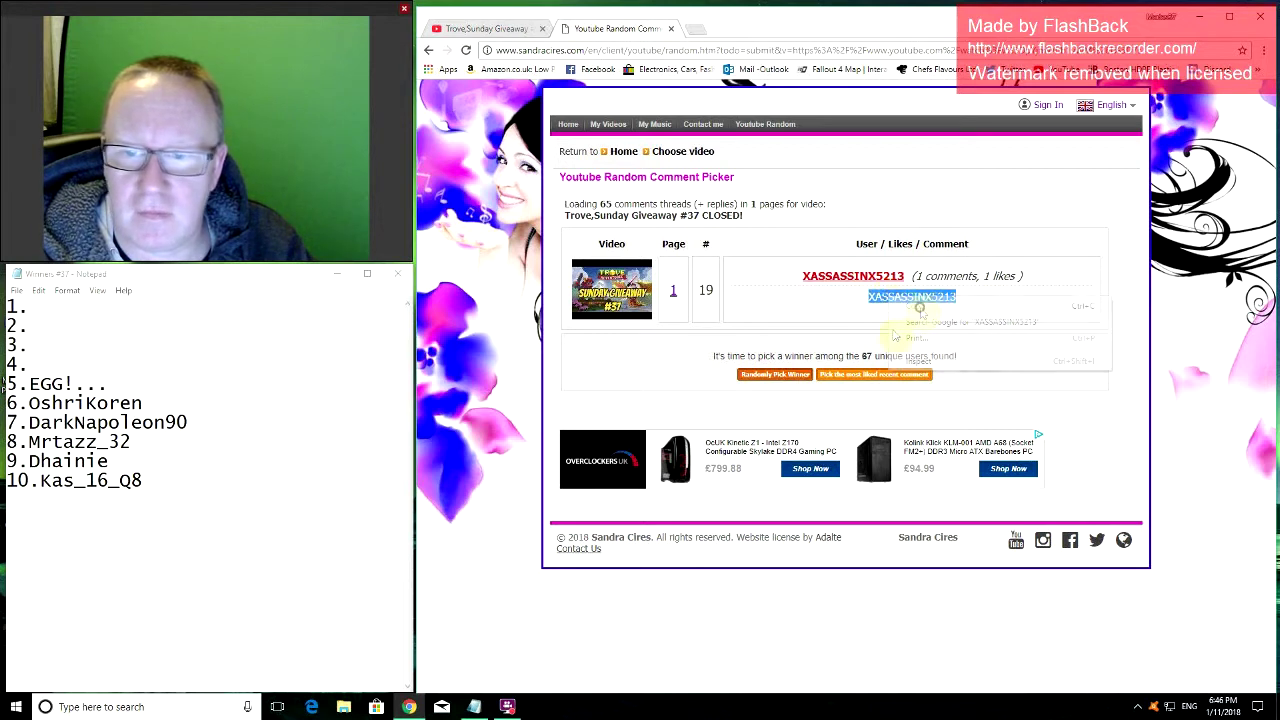
left_click(131, 381)
right_click(134, 383)
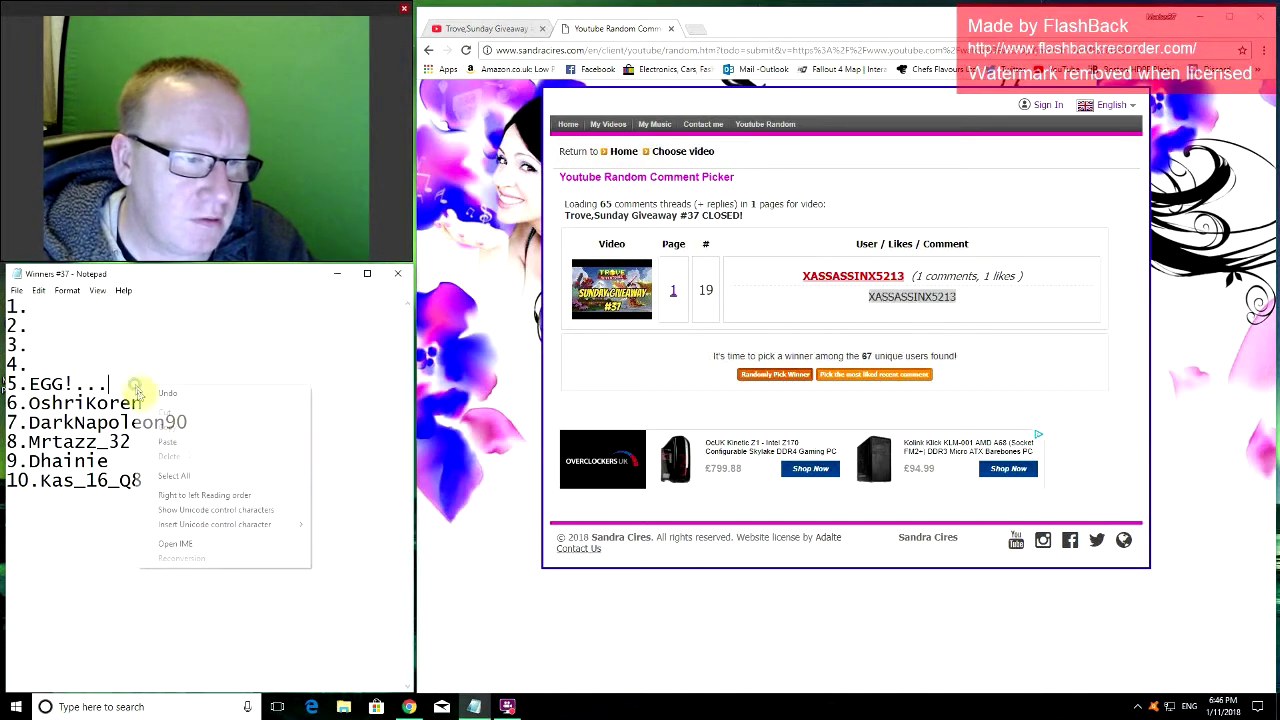
left_click(188, 441)
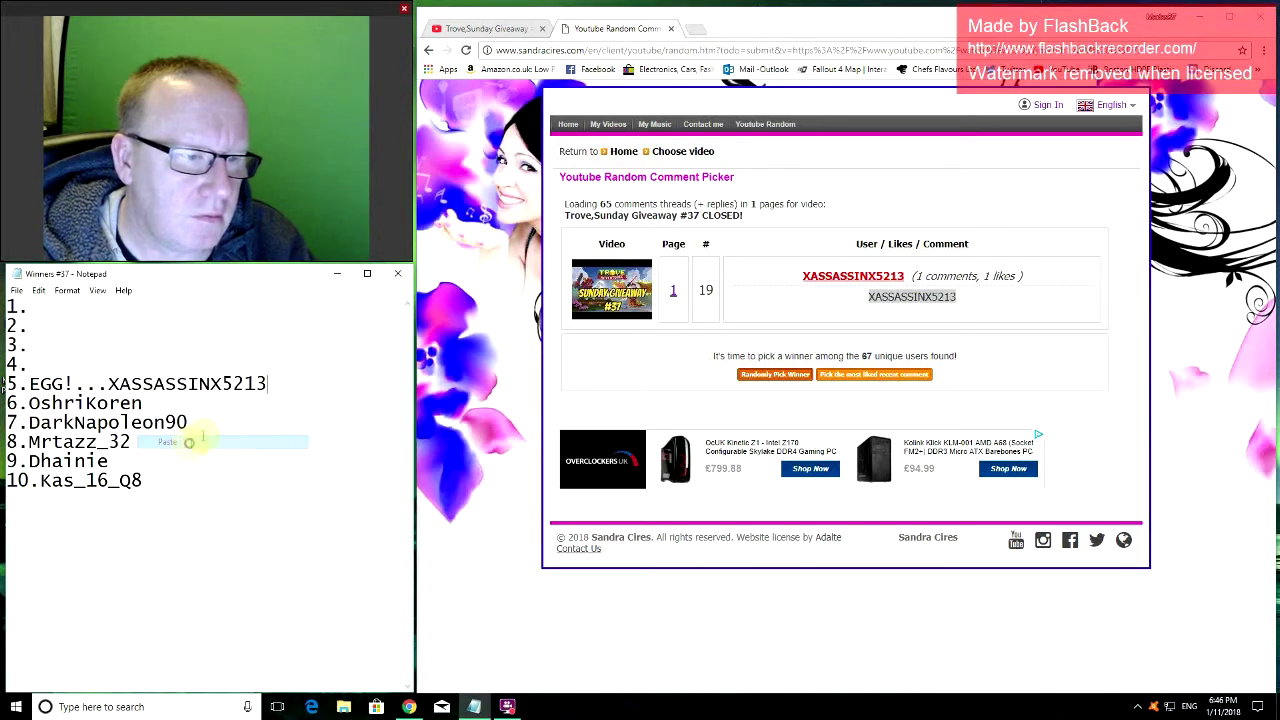
left_click(775, 378)
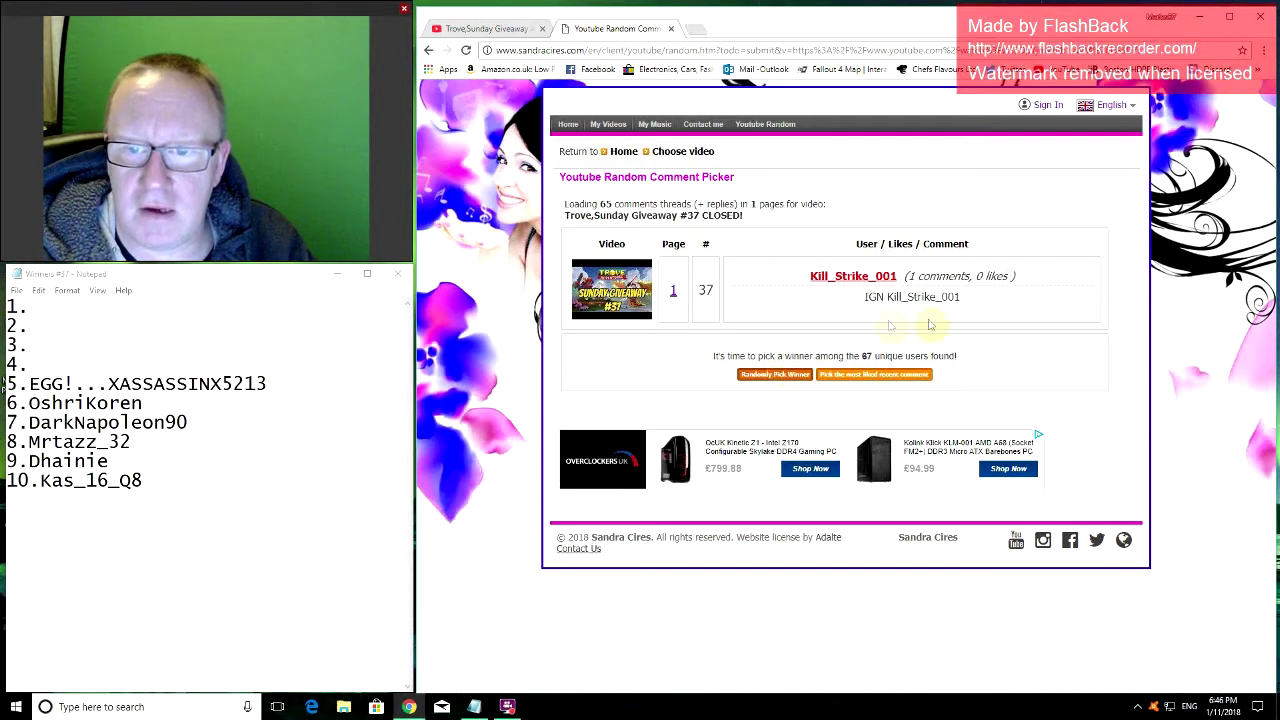
Step: Copy the current winner's name into slot 4 of the list
left_click_drag(970, 294, 886, 300)
right_click(890, 298)
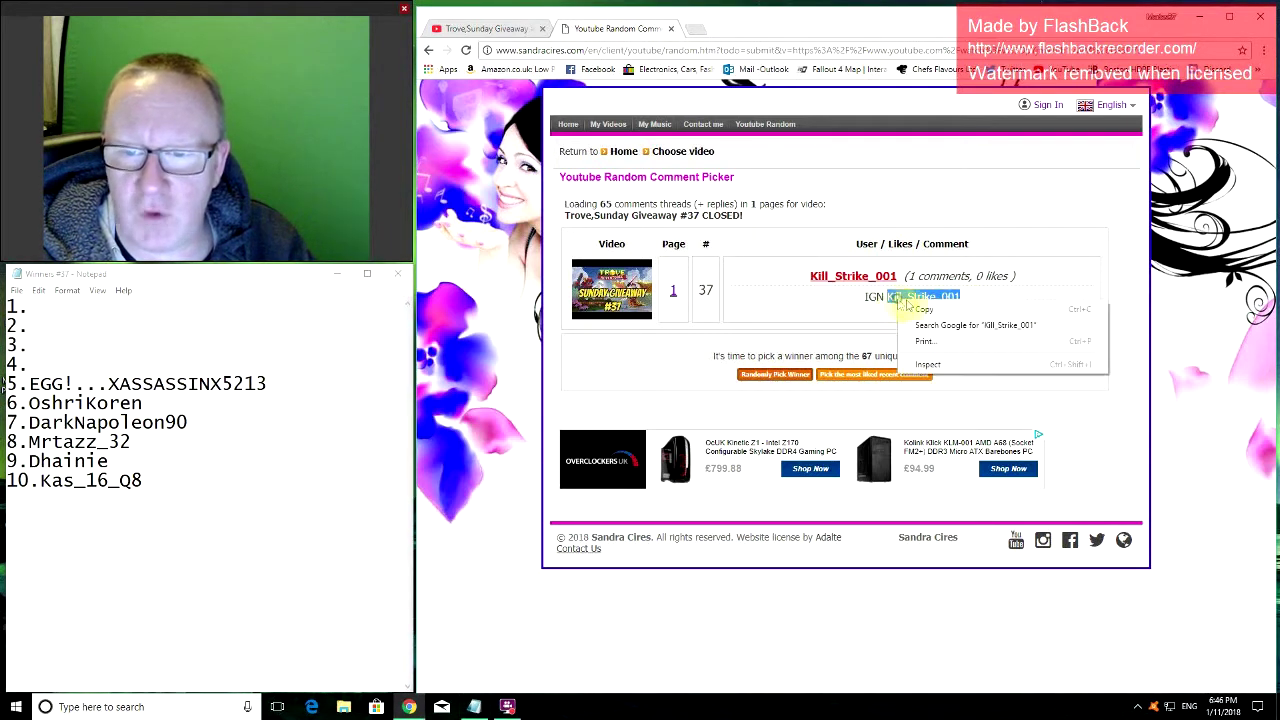
left_click(920, 304)
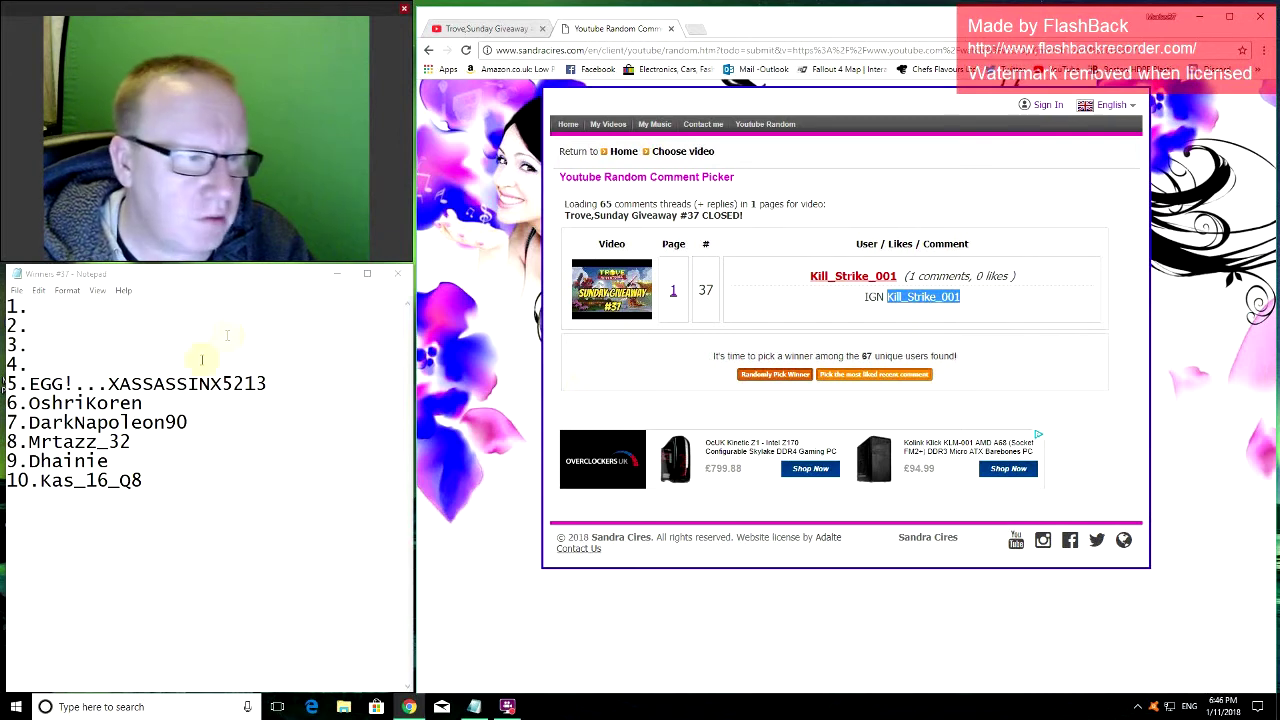
left_click(45, 367)
right_click(45, 367)
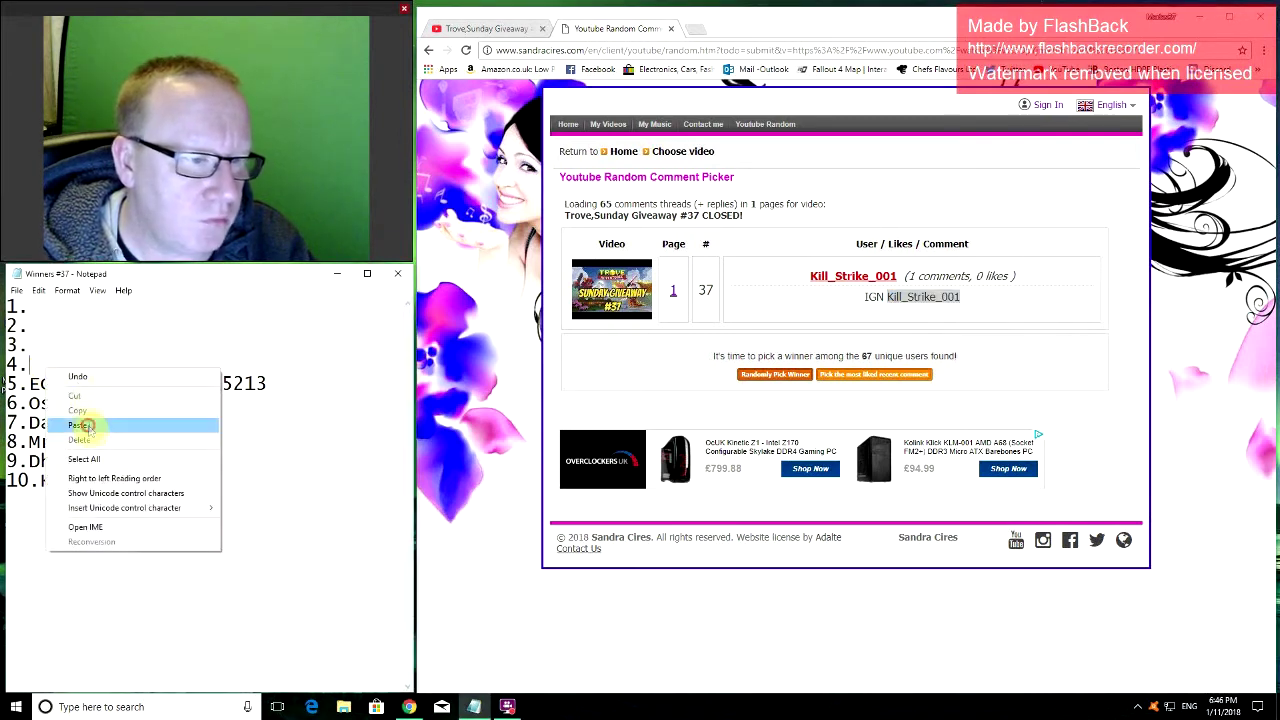
left_click(88, 425)
Step: Redraw until a winner with an IGN appears and paste that name into slot 3
left_click(772, 380)
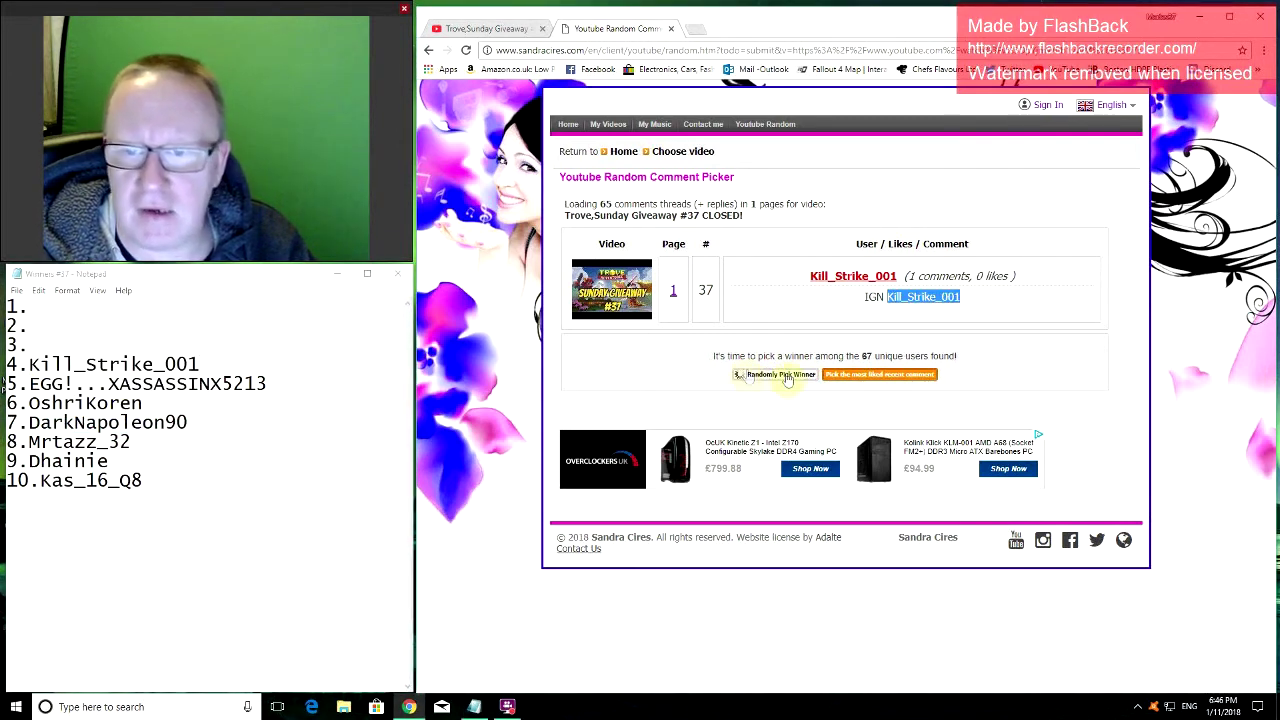
left_click_drag(962, 303, 880, 298)
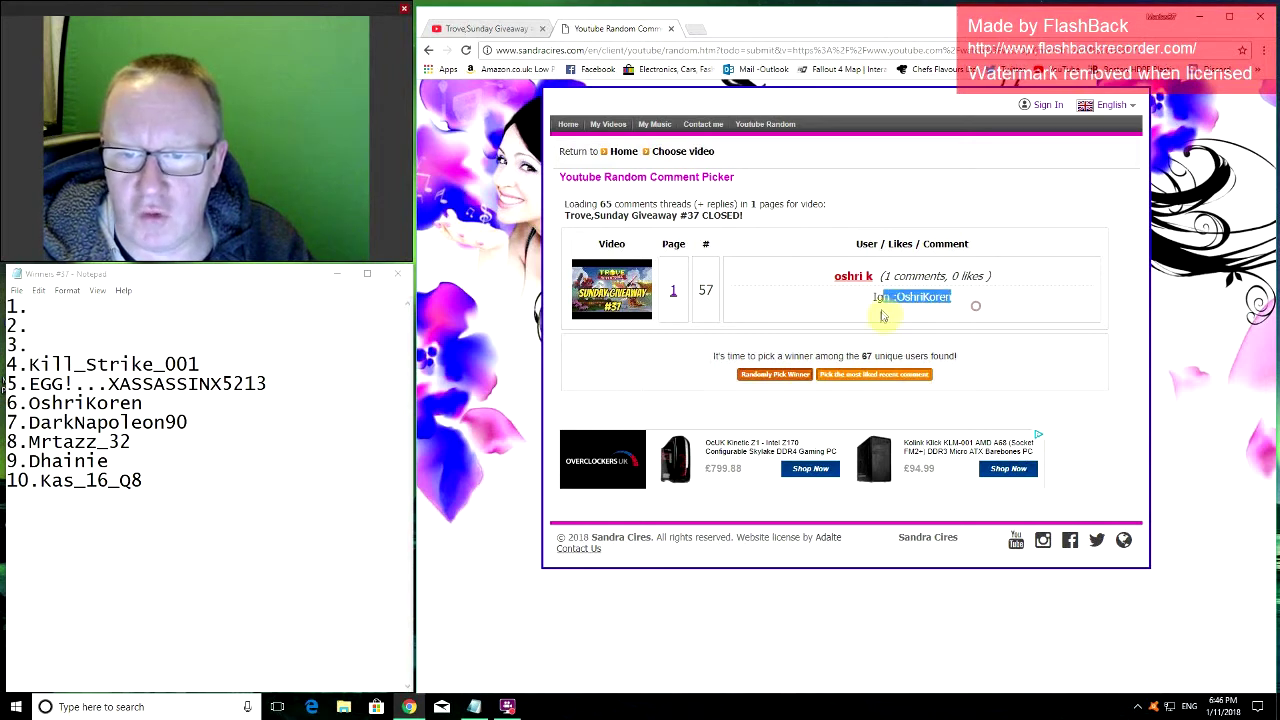
left_click(768, 376)
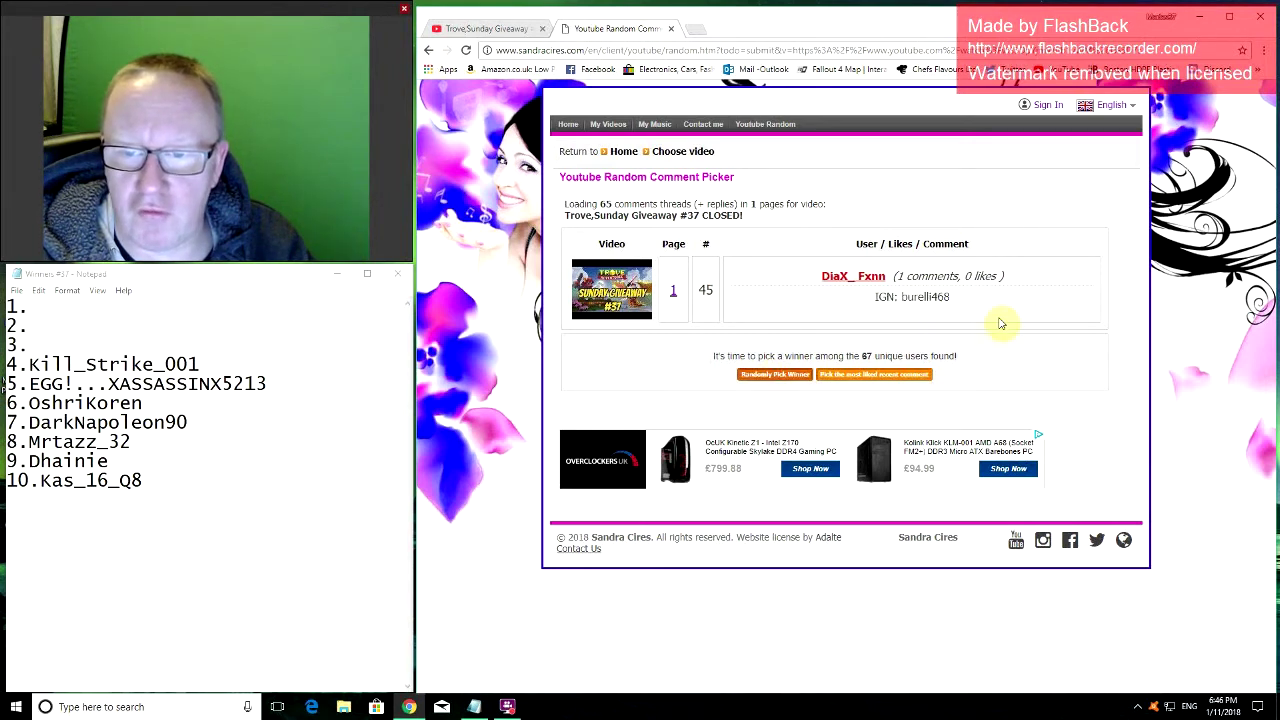
left_click_drag(960, 300, 903, 300)
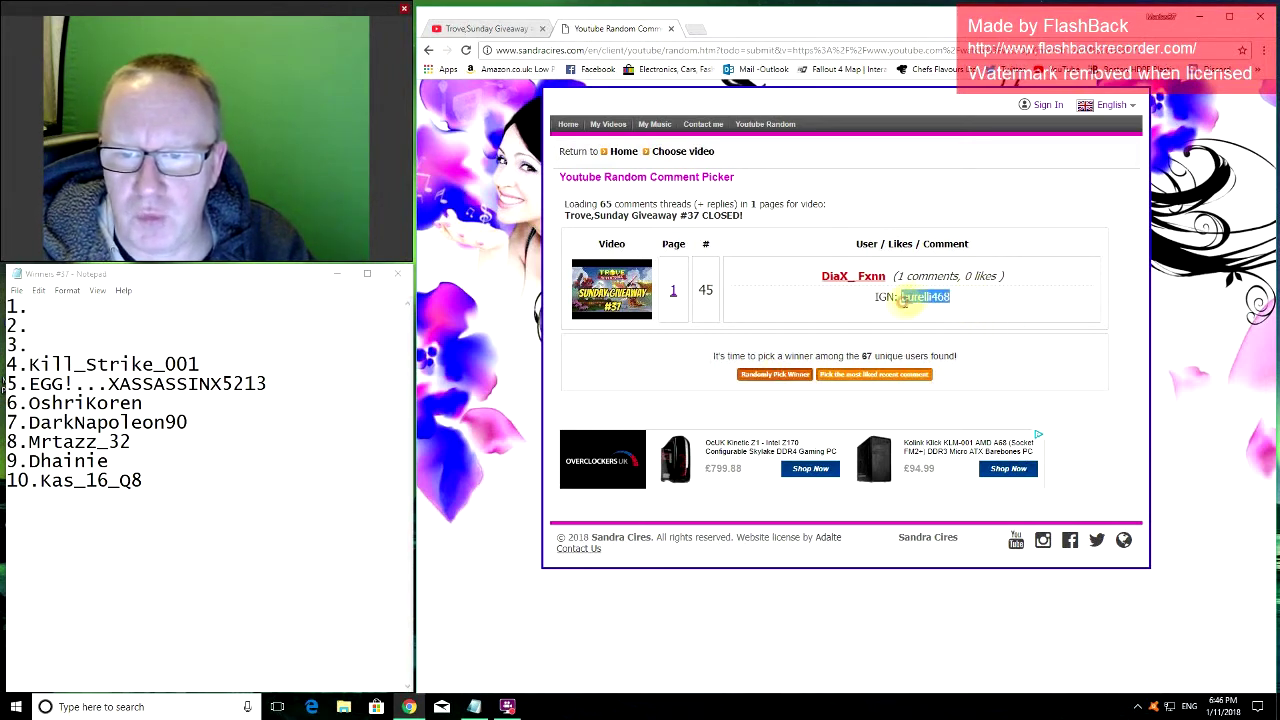
right_click(903, 300)
left_click(930, 308)
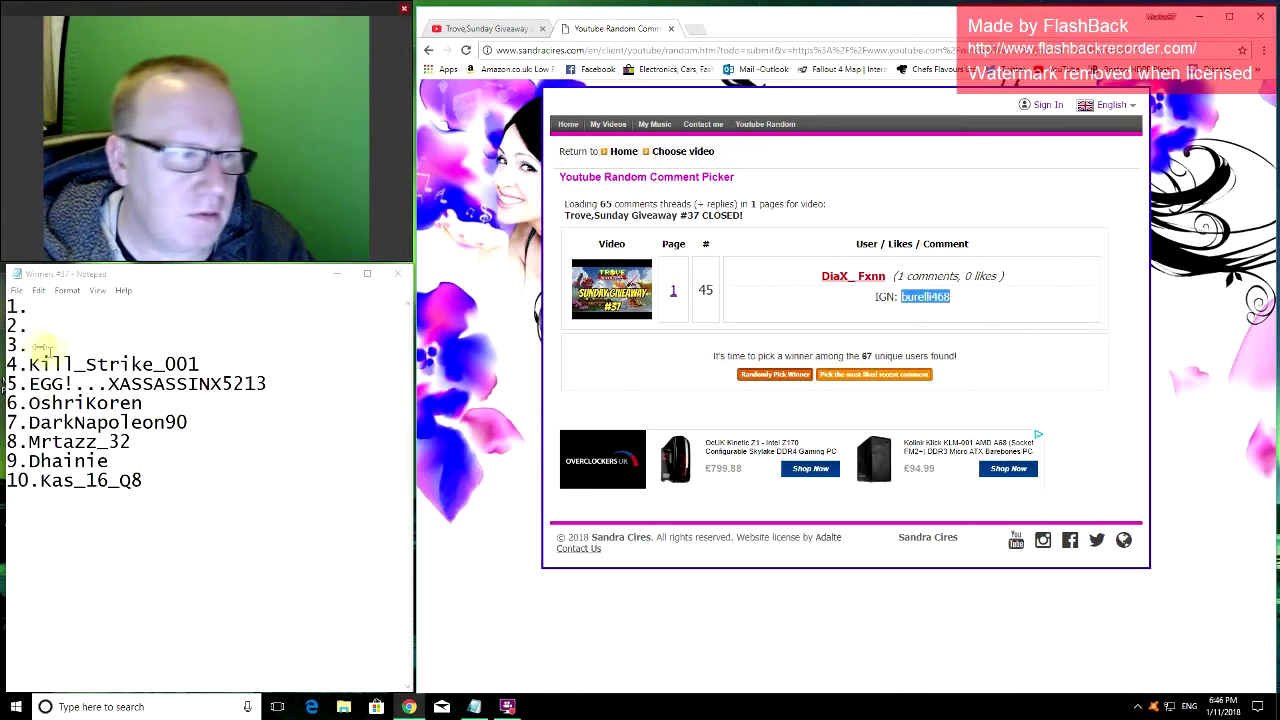
left_click(40, 348)
right_click(63, 346)
left_click(100, 411)
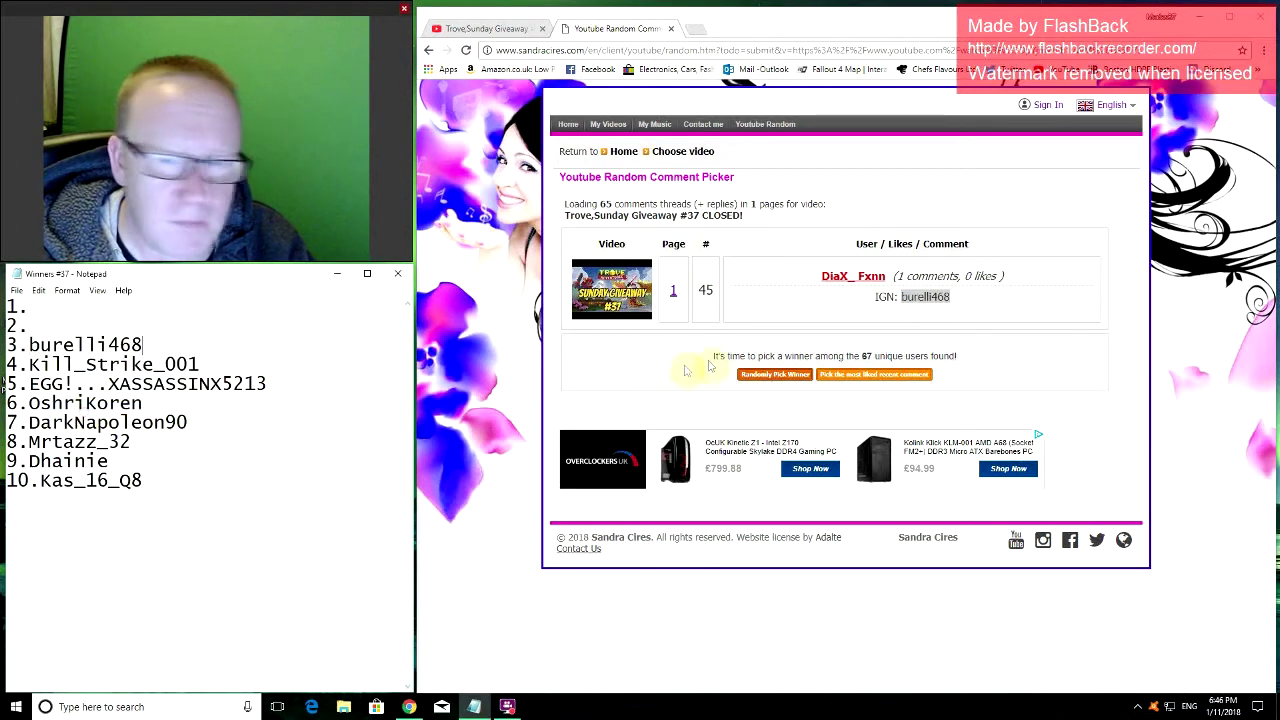
Step: Draw another winner and paste their name into slot 2
left_click(766, 374)
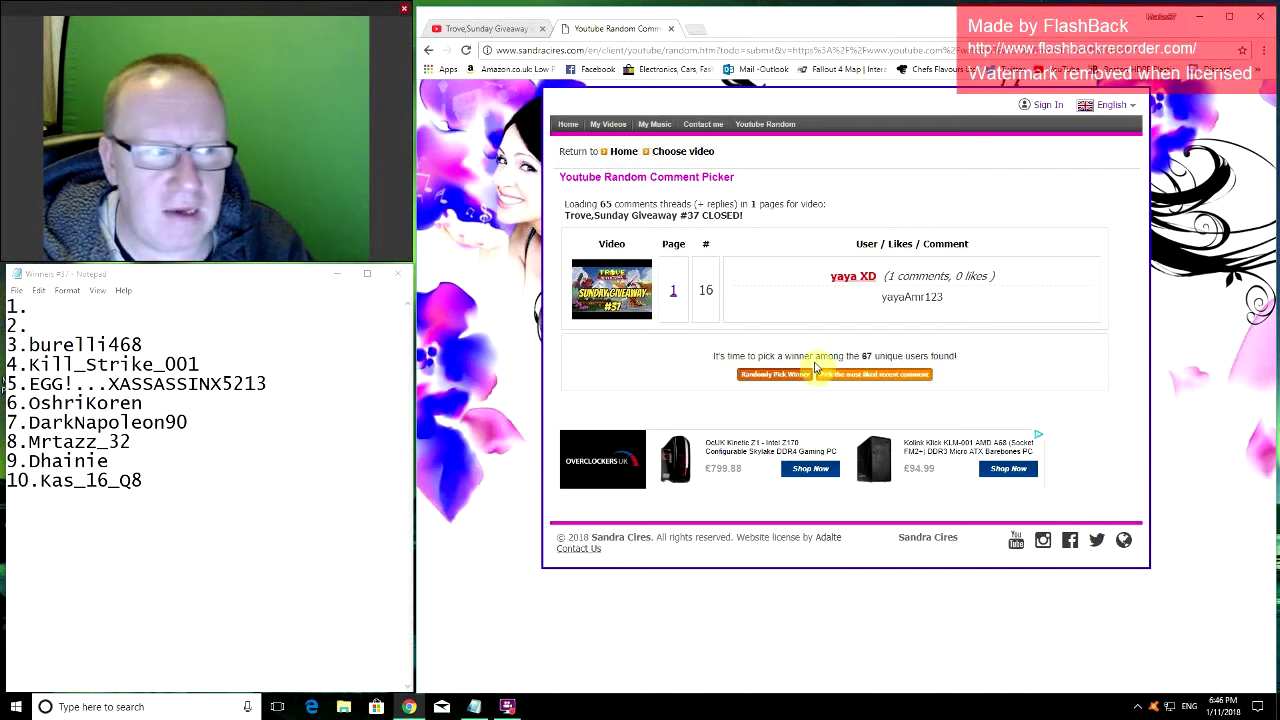
left_click_drag(966, 306, 863, 303)
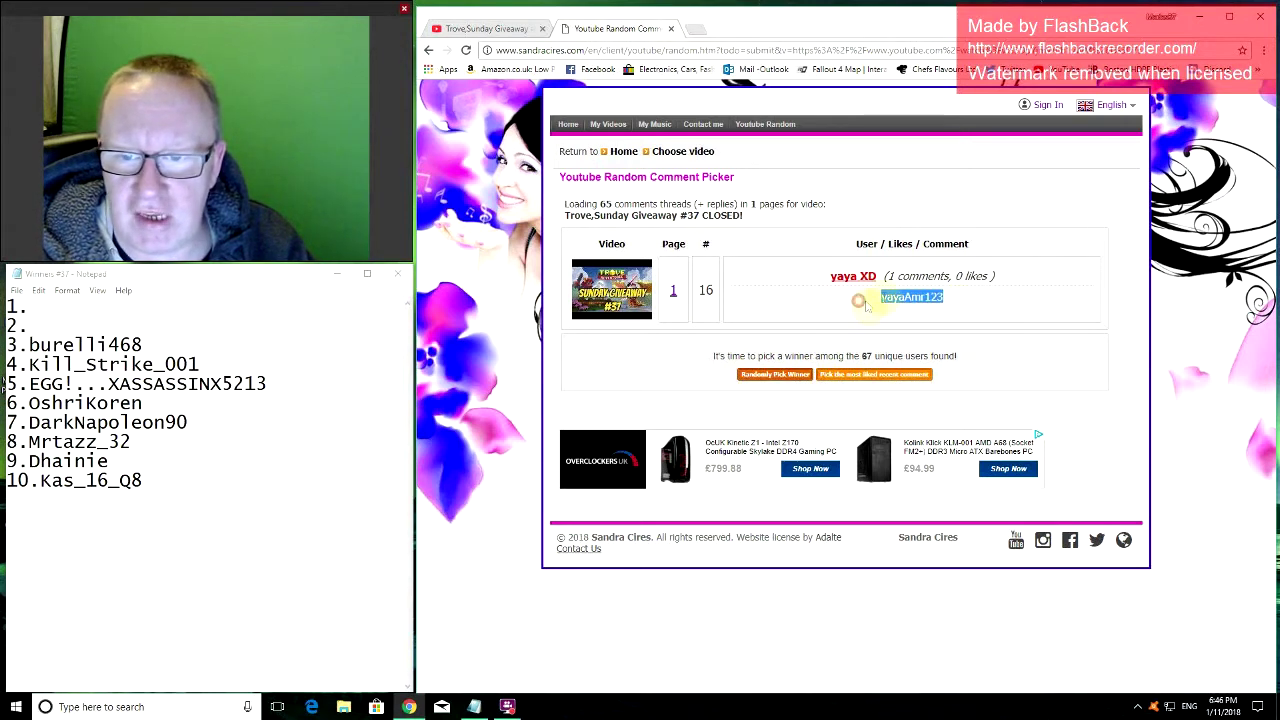
right_click(903, 296)
left_click(918, 308)
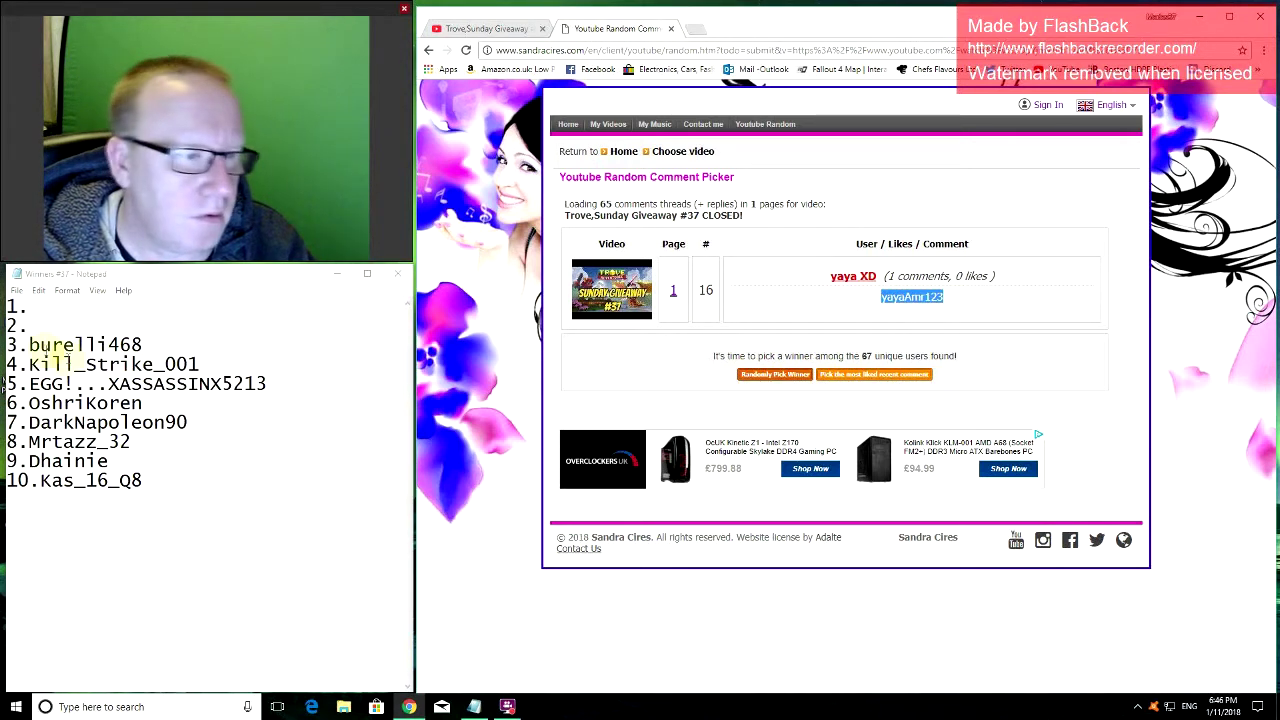
left_click(40, 325)
right_click(40, 325)
left_click(94, 383)
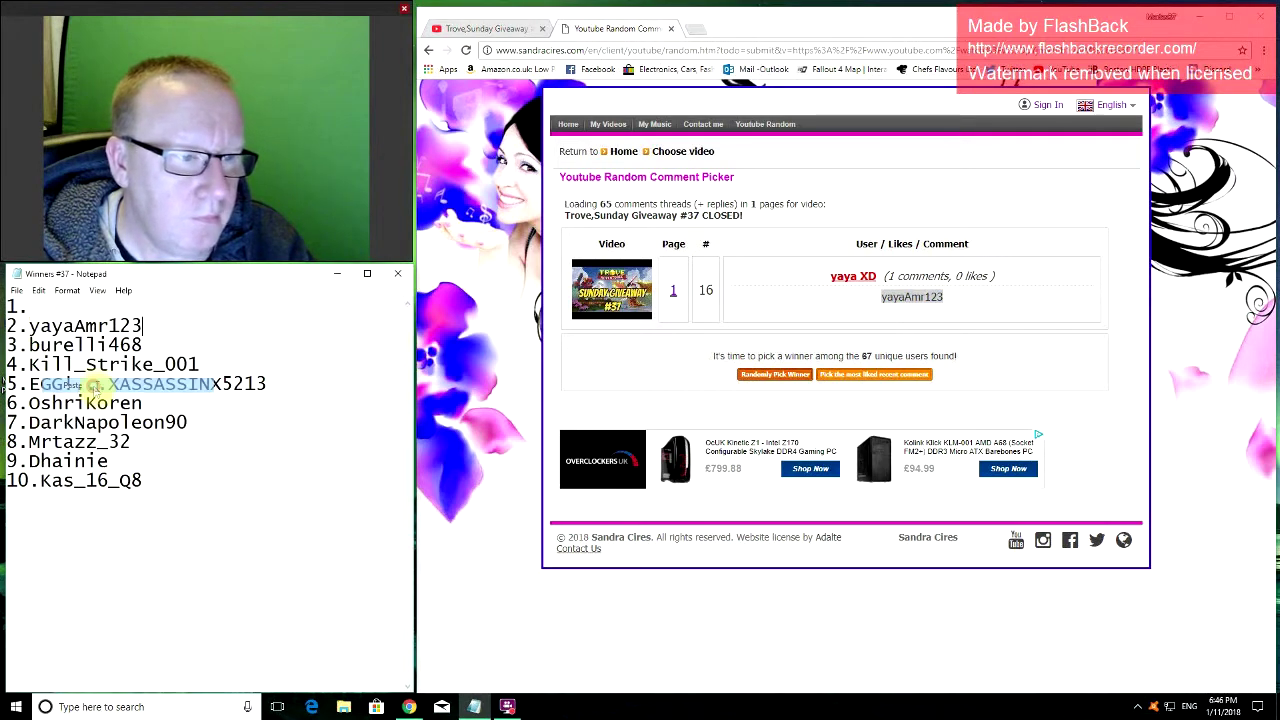
Step: Draw a final winner and paste their PSN name into slot 1
left_click(782, 376)
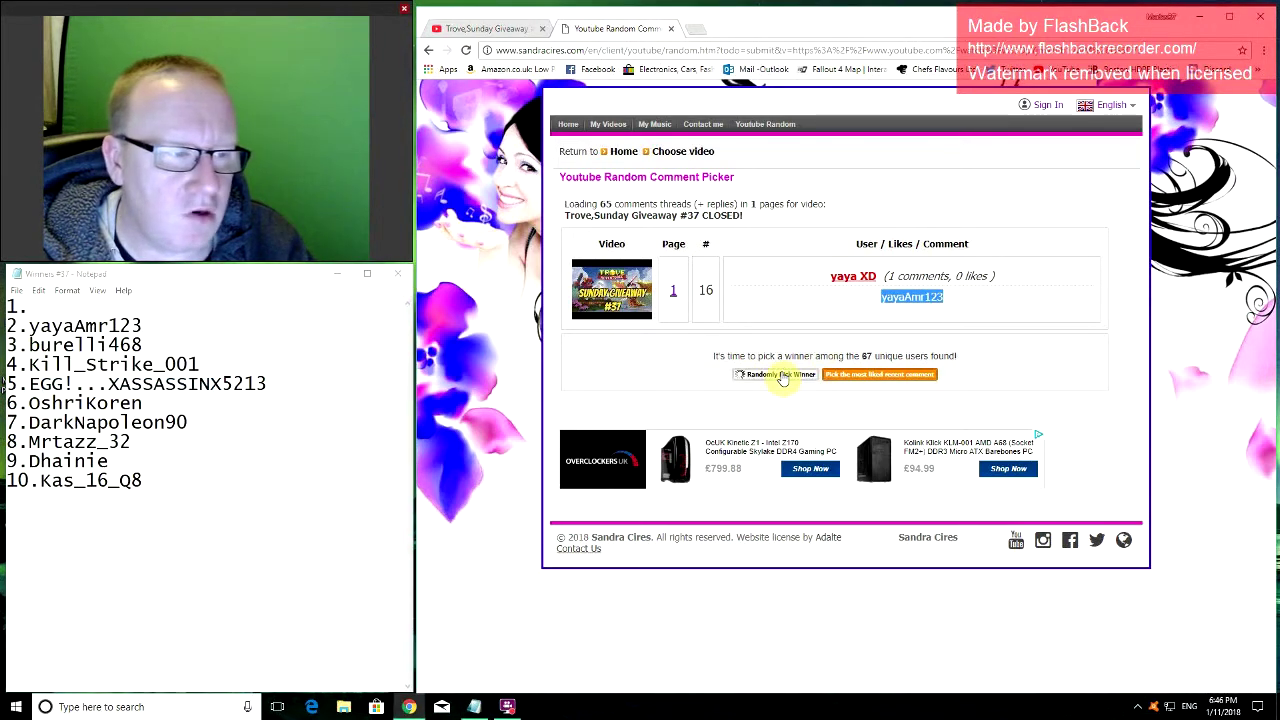
left_click_drag(975, 298, 903, 315)
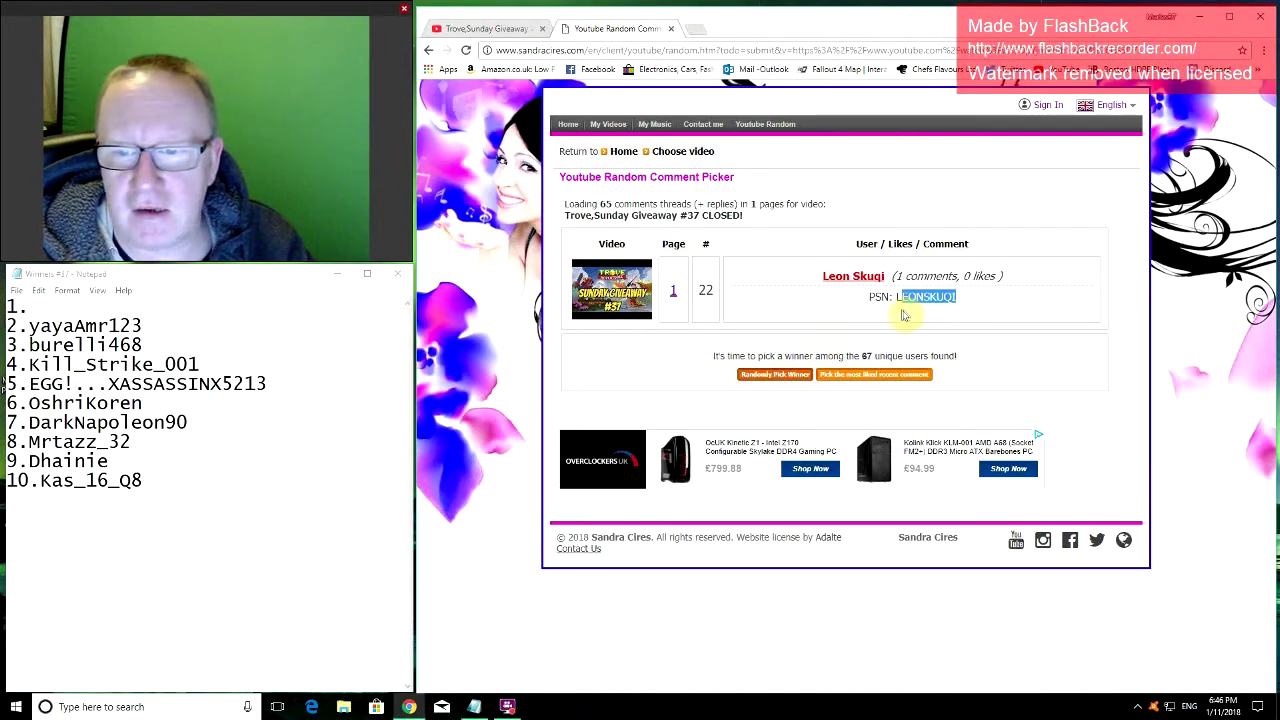
double_click(912, 299)
right_click(914, 303)
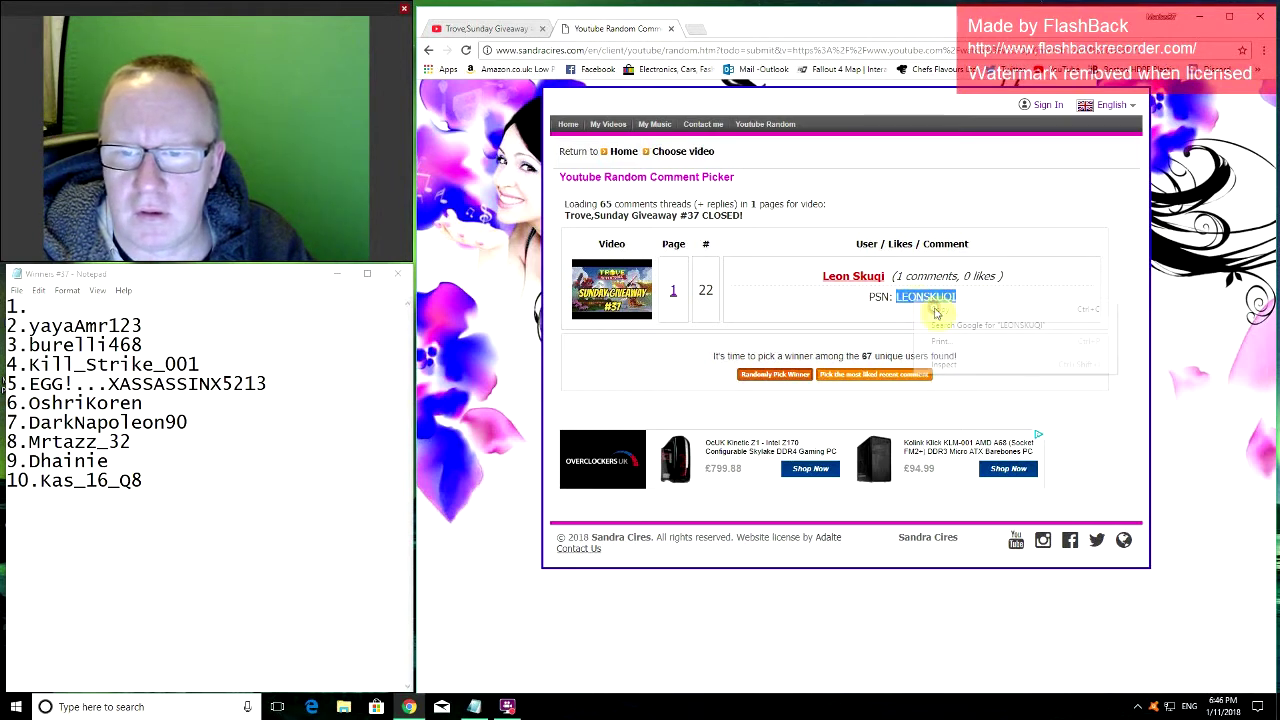
left_click(935, 310)
right_click(84, 311)
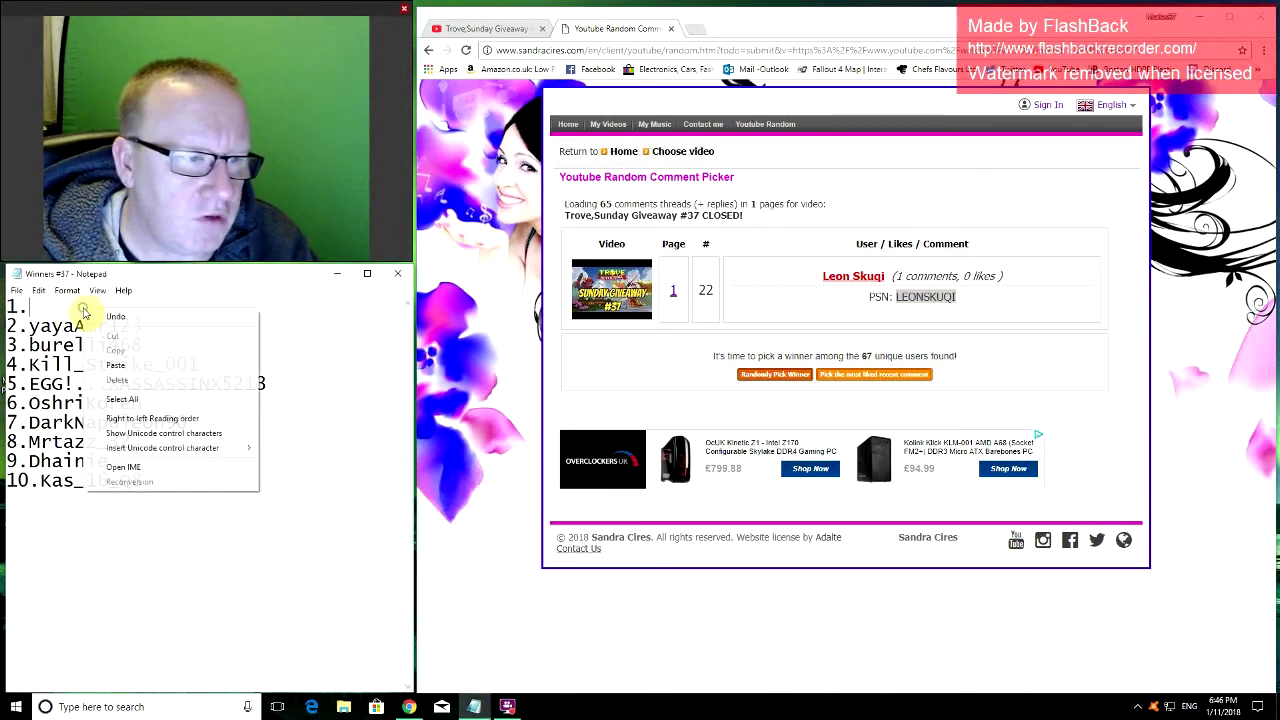
left_click(115, 365)
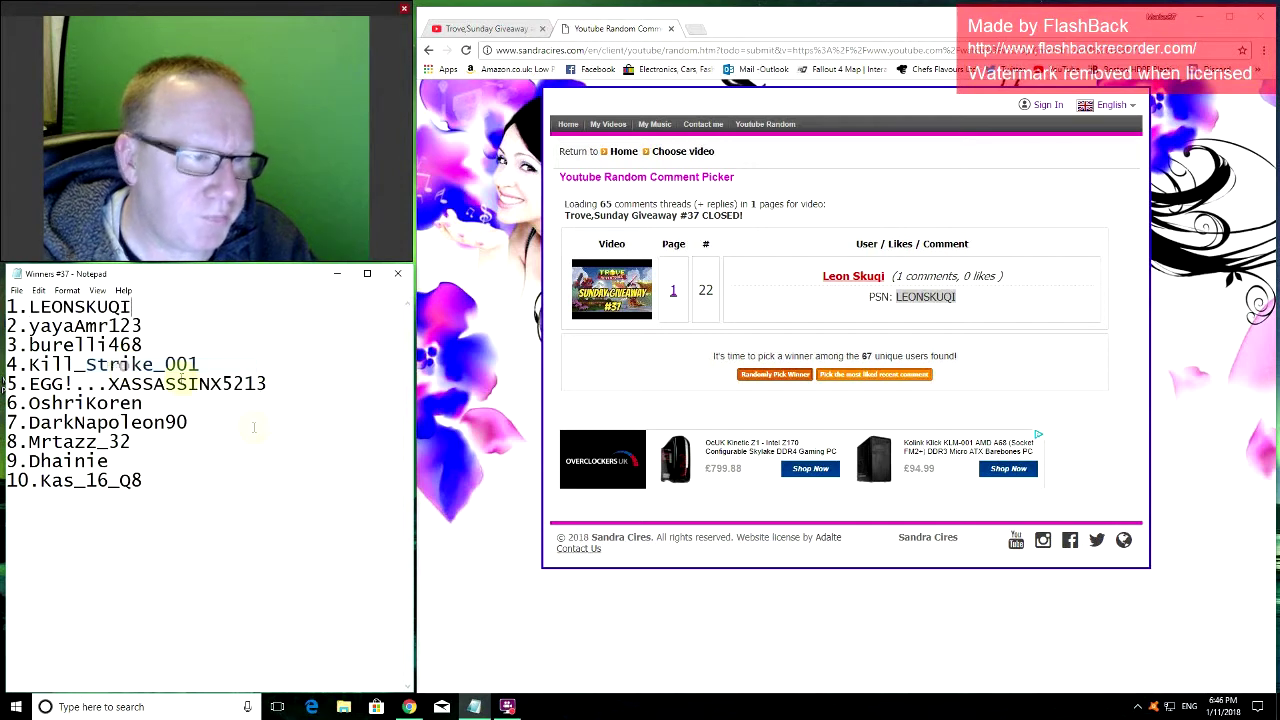
left_click(242, 525)
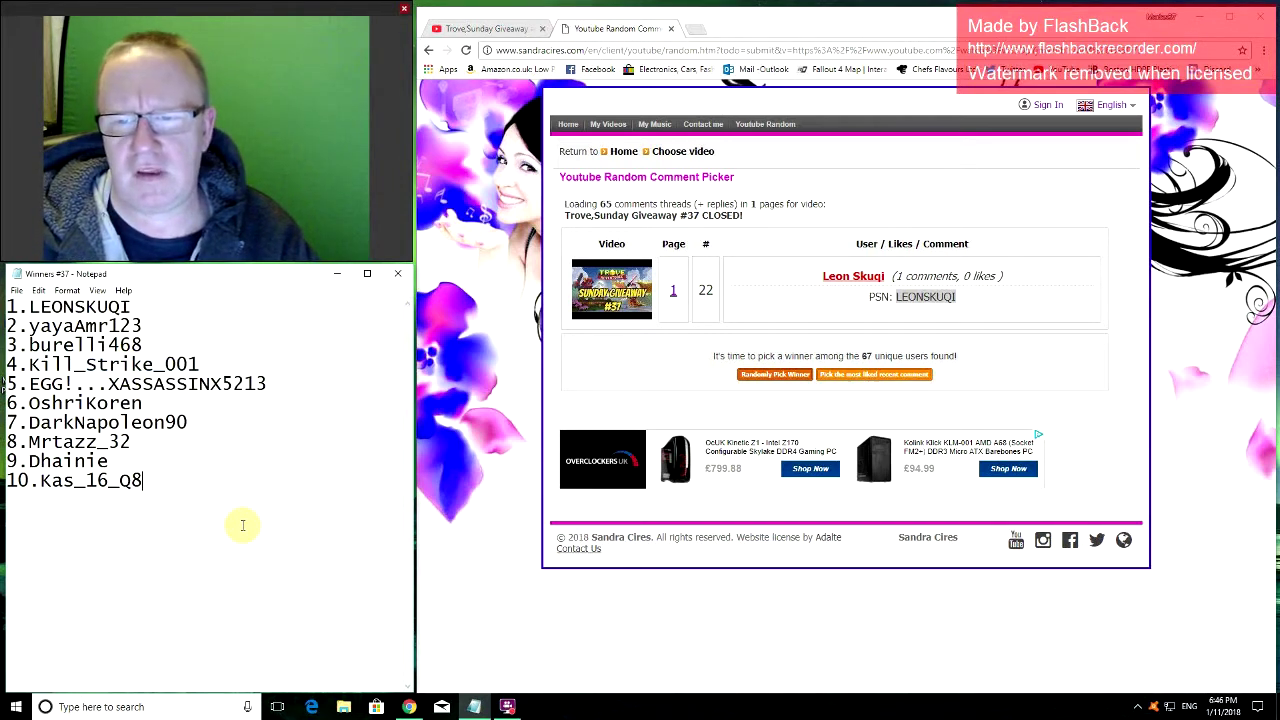